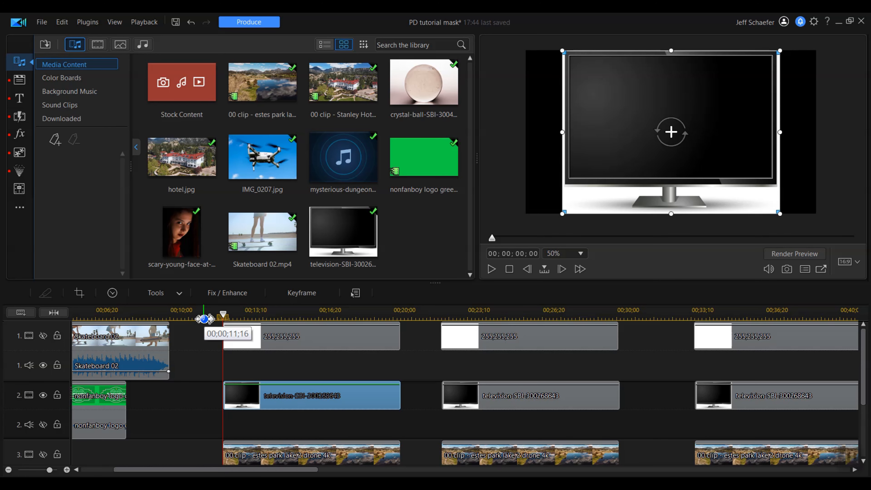
# Step: Hide the video on tracks 3 and 1 in turn to examine how the layers stack, and show both tracks again
pyautogui.hotkey('ctrl', 'z')
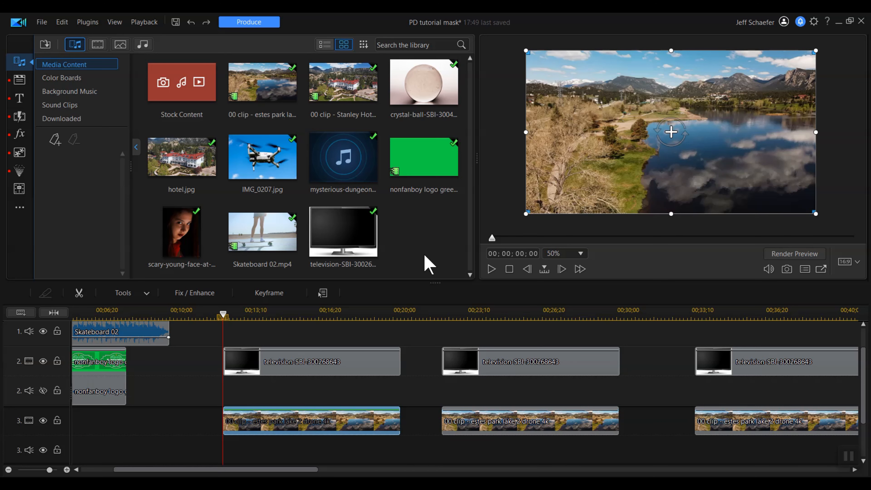
pyautogui.click(43, 421)
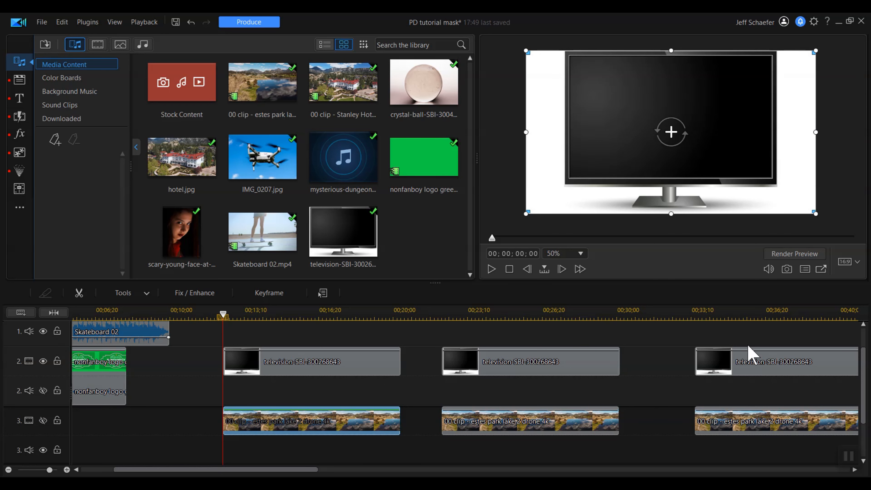
pyautogui.scroll(2, 865, 382)
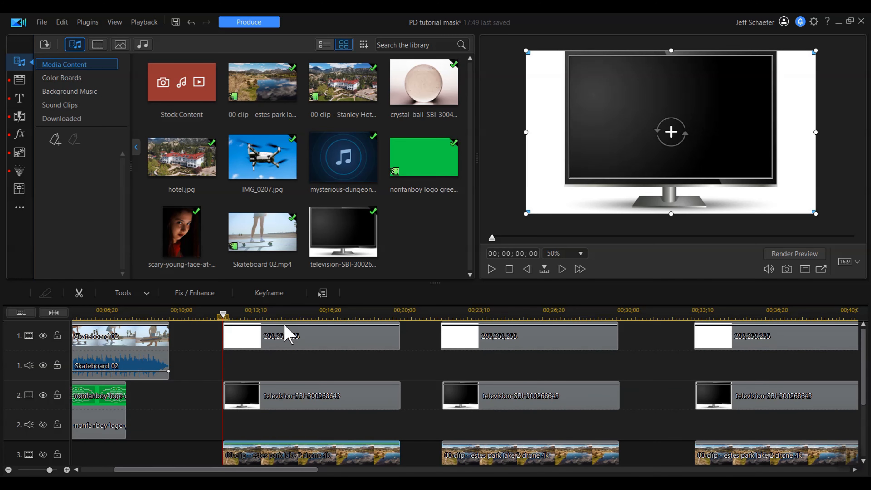
pyautogui.click(43, 424)
pyautogui.click(43, 336)
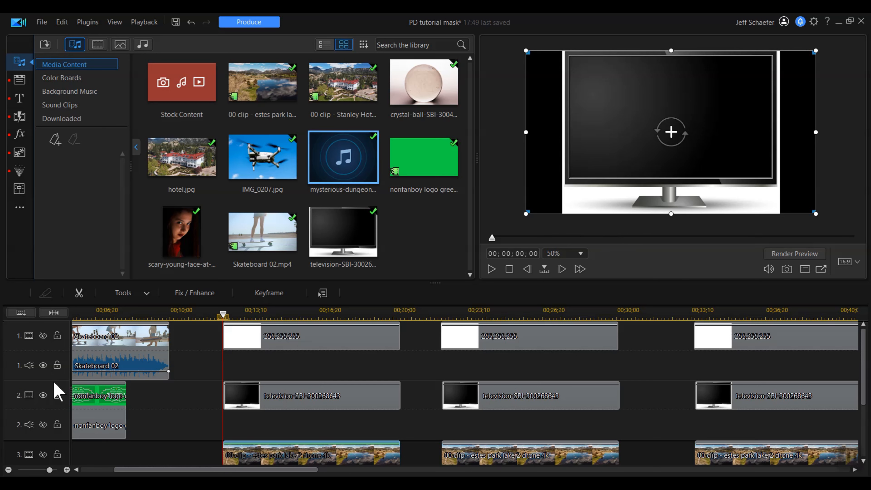
pyautogui.click(44, 337)
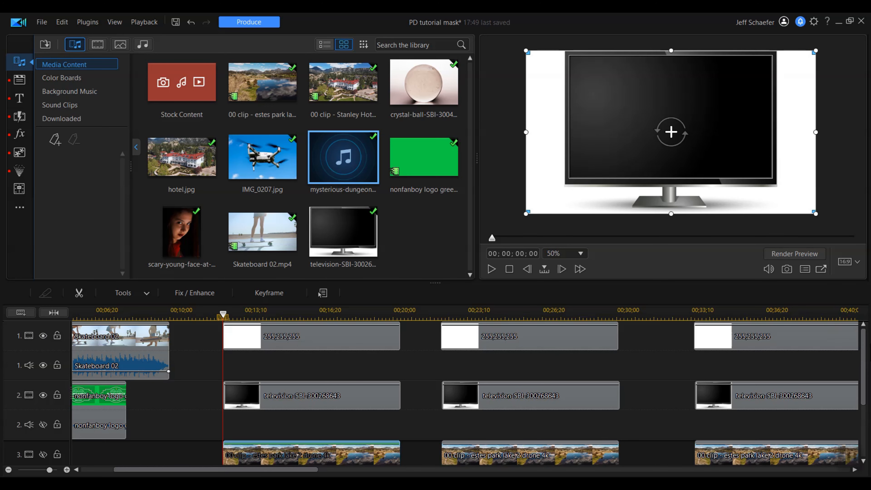
pyautogui.moveTo(866, 347); pyautogui.dragTo(863, 381)
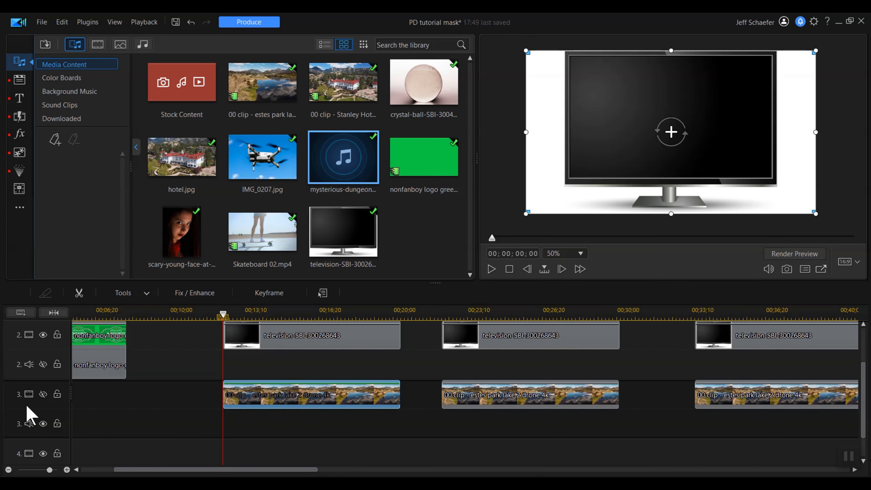
pyautogui.click(43, 395)
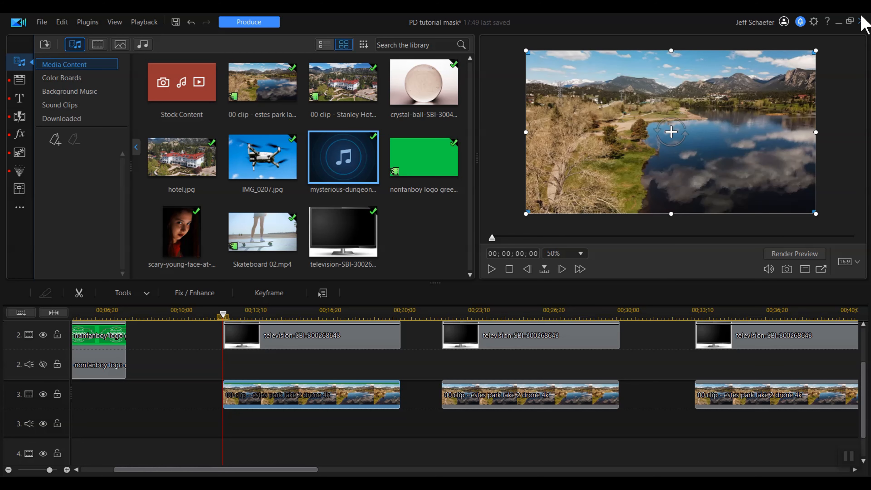
# Step: Try to shrink the first lake clip on track 3 in PiP Designer and place it inside the television's screen, with the preview at 75%
pyautogui.doubleClick(236, 399)
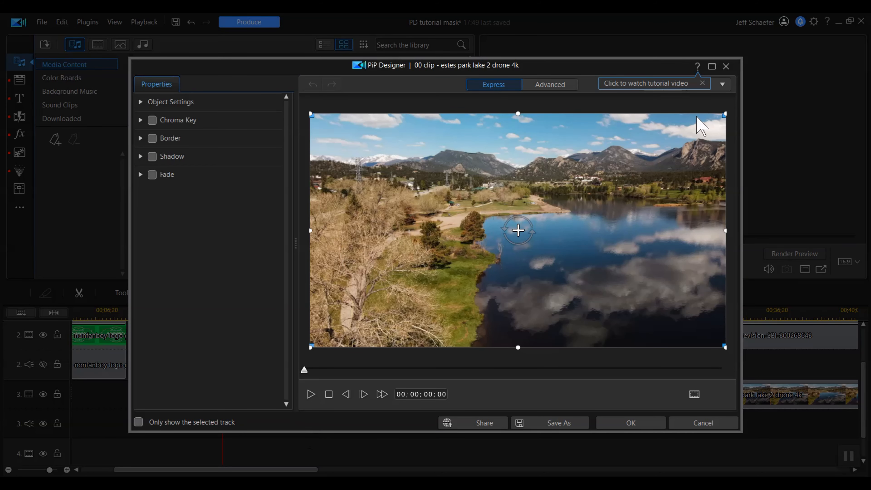
pyautogui.click(722, 85)
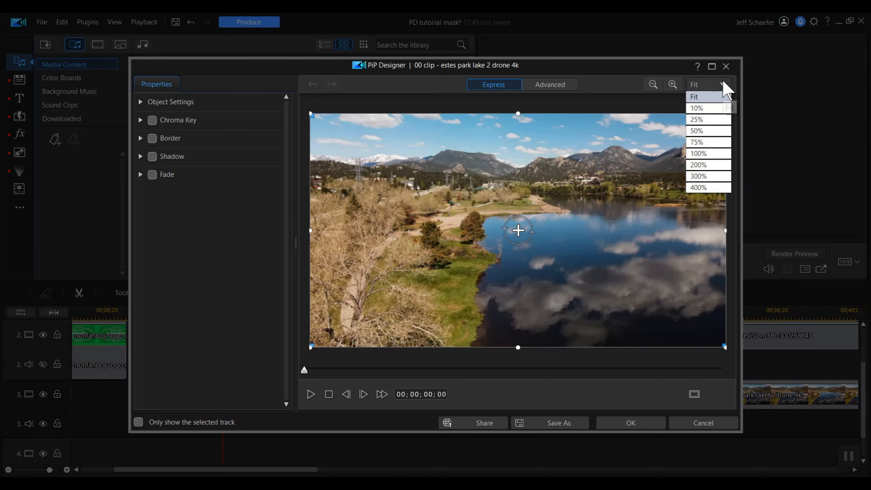
pyautogui.click(698, 131)
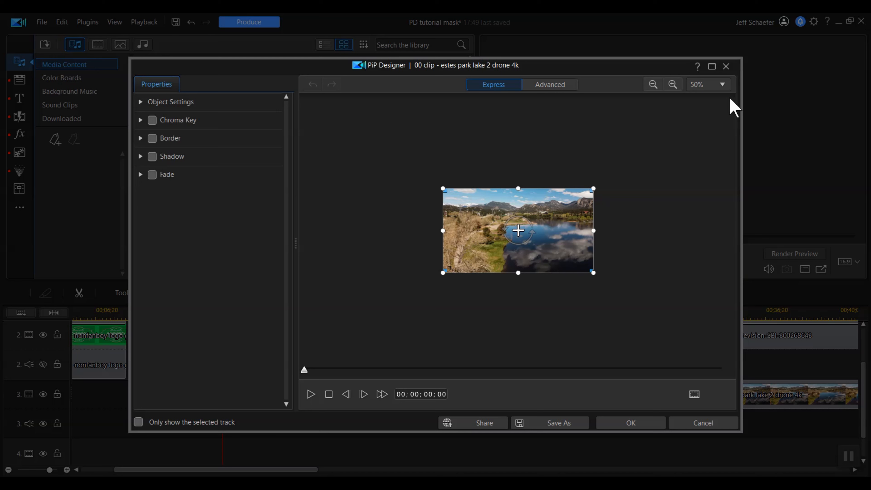
pyautogui.click(723, 85)
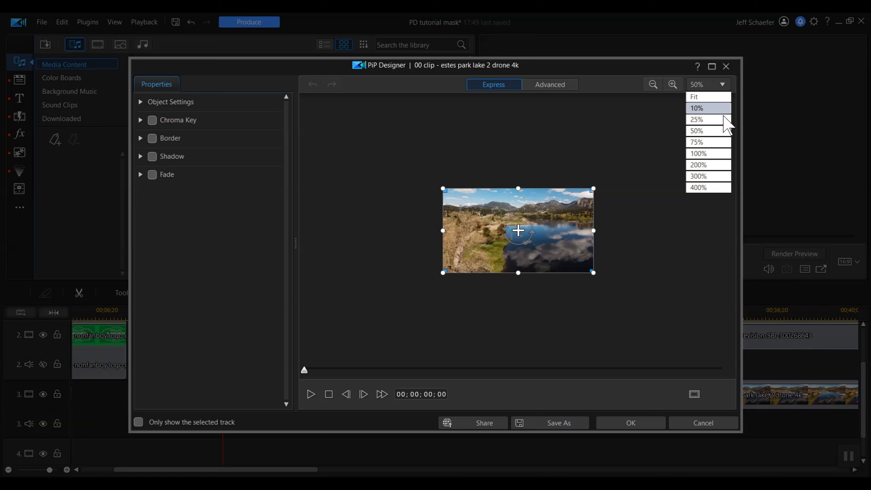
pyautogui.click(696, 144)
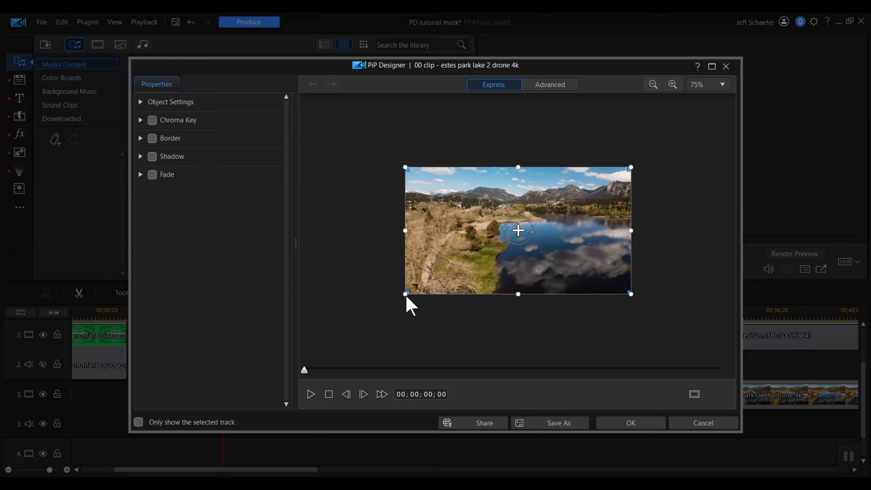
pyautogui.moveTo(412, 293); pyautogui.dragTo(441, 275)
pyautogui.moveTo(483, 230); pyautogui.dragTo(482, 216)
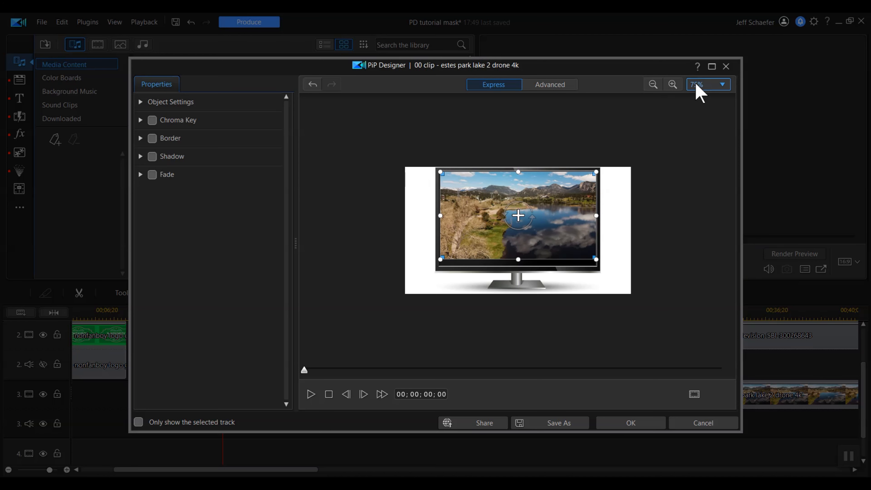
# Step: Try to reposition the shrunken lake clip within the television's screen at 100% preview zoom, and discard the PiP Designer changes
pyautogui.click(722, 85)
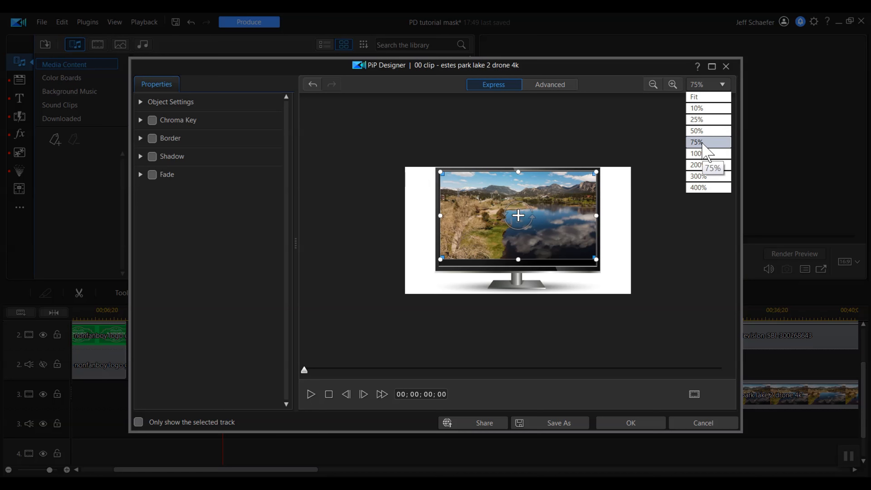
pyautogui.click(707, 154)
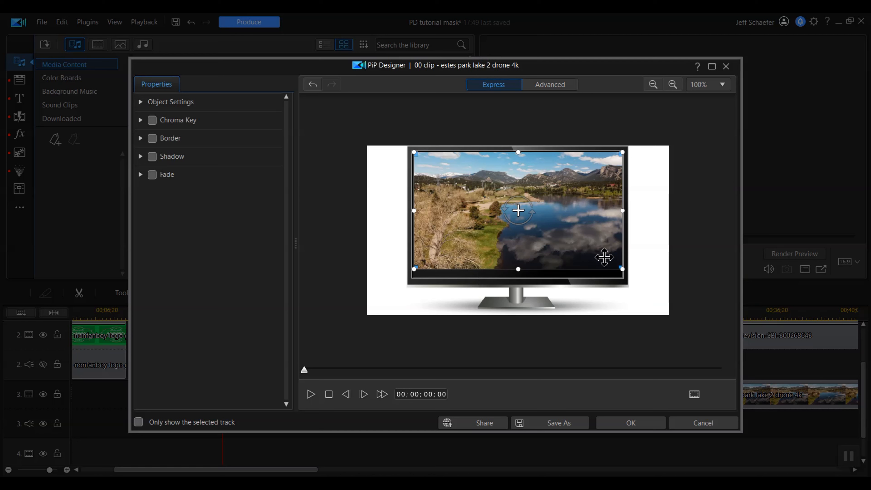
pyautogui.moveTo(564, 208)
pyautogui.mouseDown()
pyautogui.moveTo(581, 294)
pyautogui.moveTo(590, 433)
pyautogui.moveTo(622, 461)
pyautogui.moveTo(580, 308)
pyautogui.moveTo(570, 198)
pyautogui.moveTo(562, 207)
pyautogui.mouseUp()
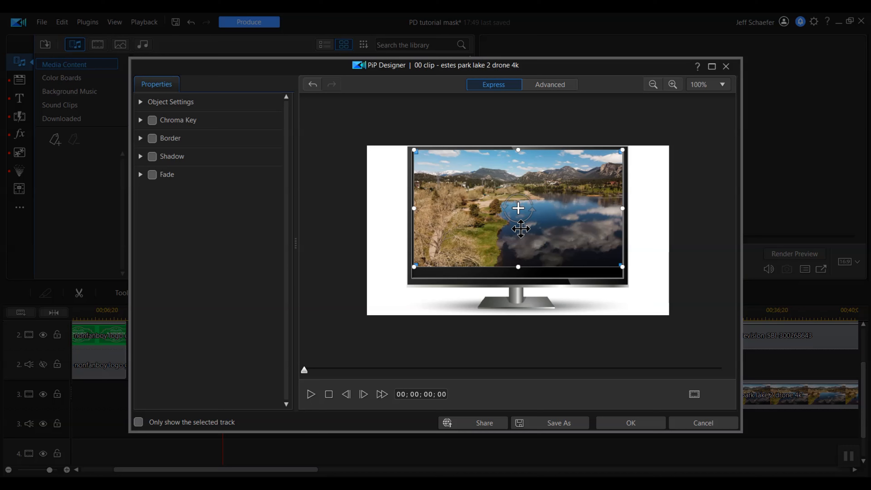
pyautogui.moveTo(487, 202)
pyautogui.mouseDown()
pyautogui.moveTo(537, 268)
pyautogui.moveTo(463, 223)
pyautogui.moveTo(494, 197)
pyautogui.moveTo(491, 191)
pyautogui.moveTo(484, 206)
pyautogui.moveTo(479, 200)
pyautogui.mouseUp()
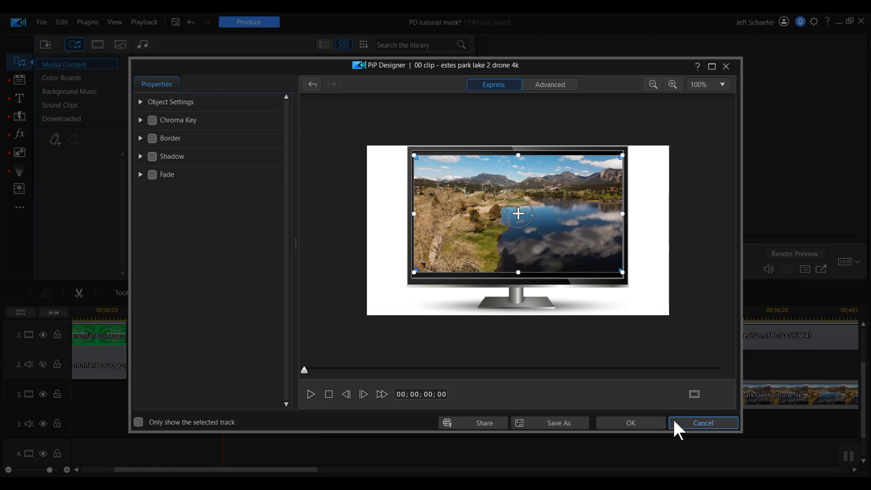
pyautogui.click(677, 426)
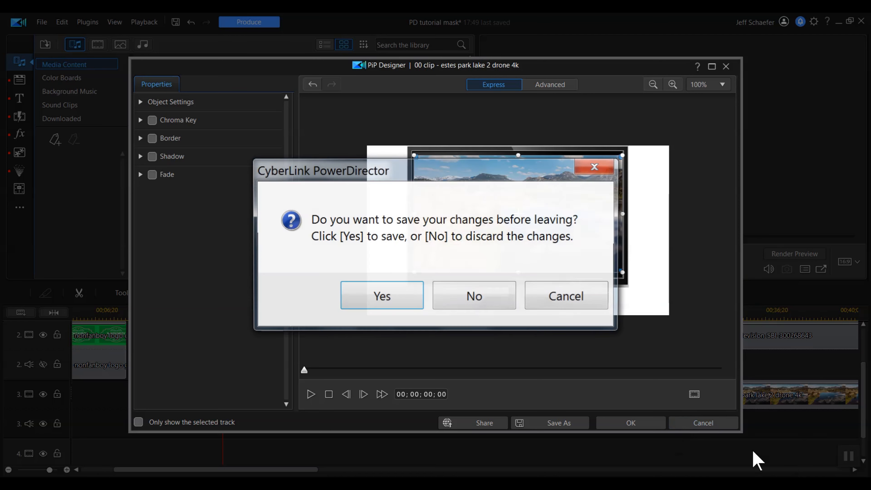
pyautogui.click(494, 286)
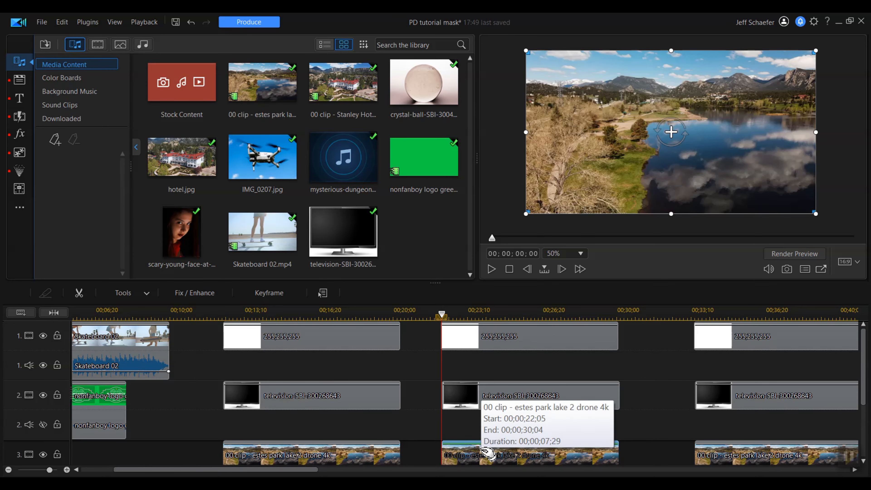
# Step: Shrink the second lake clip on track 3 in PiP Designer and move it onto the television's screen, with the preview at 75%
pyautogui.scroll(-1, 489, 459)
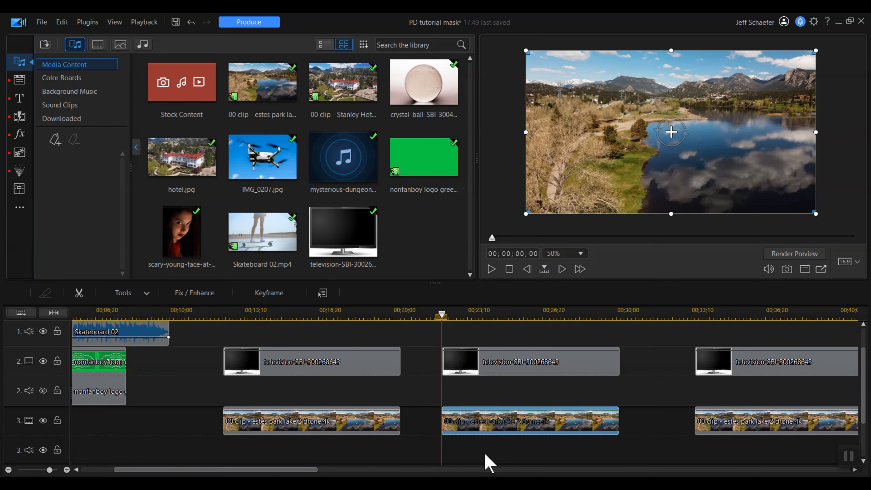
pyautogui.doubleClick(475, 418)
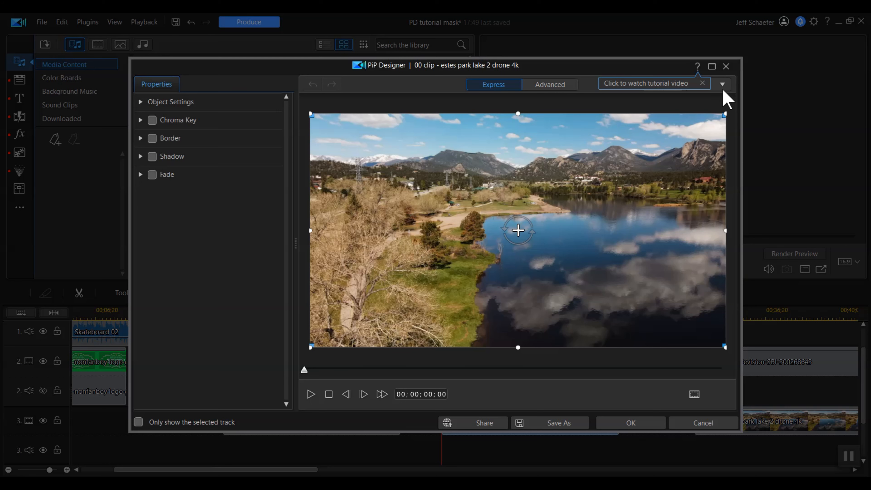
pyautogui.click(723, 87)
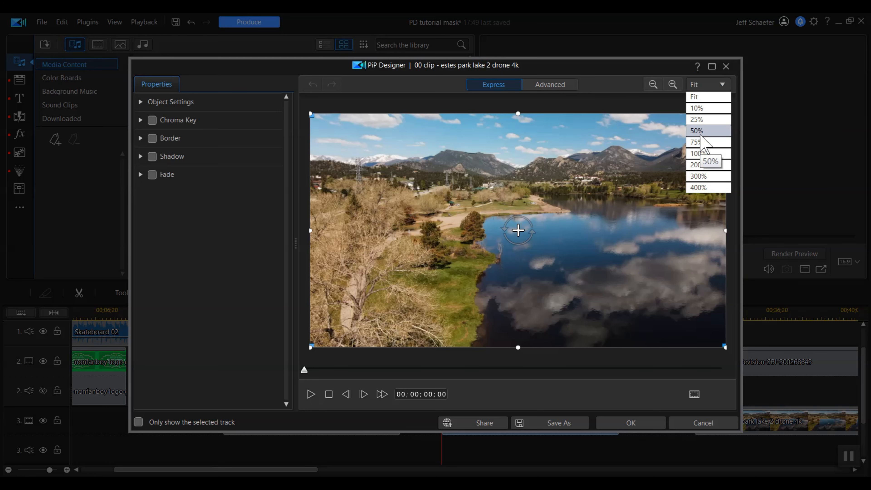
pyautogui.click(701, 142)
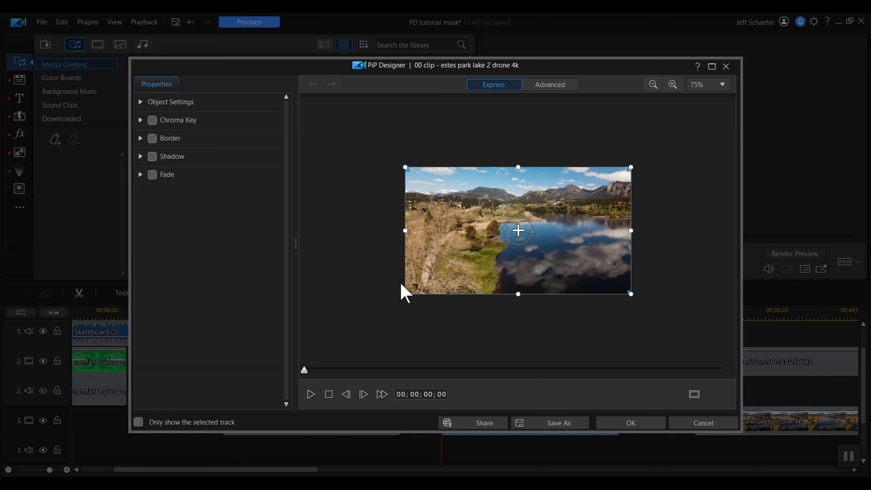
pyautogui.click(407, 294)
pyautogui.moveTo(406, 294); pyautogui.dragTo(488, 197)
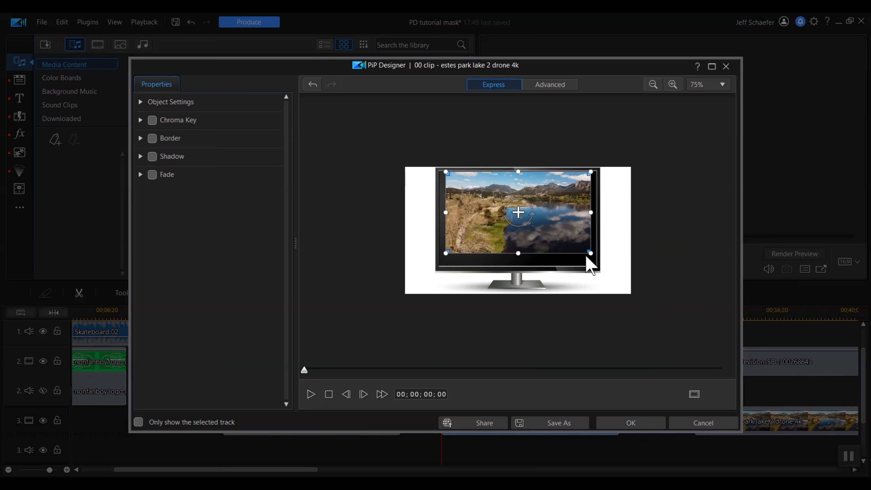
# Step: Enlarge and reposition the lake clip so it overlaps the sides of the television's frame, and apply the PiP Designer changes
pyautogui.moveTo(590, 254); pyautogui.dragTo(598, 259)
pyautogui.moveTo(529, 243); pyautogui.dragTo(530, 247)
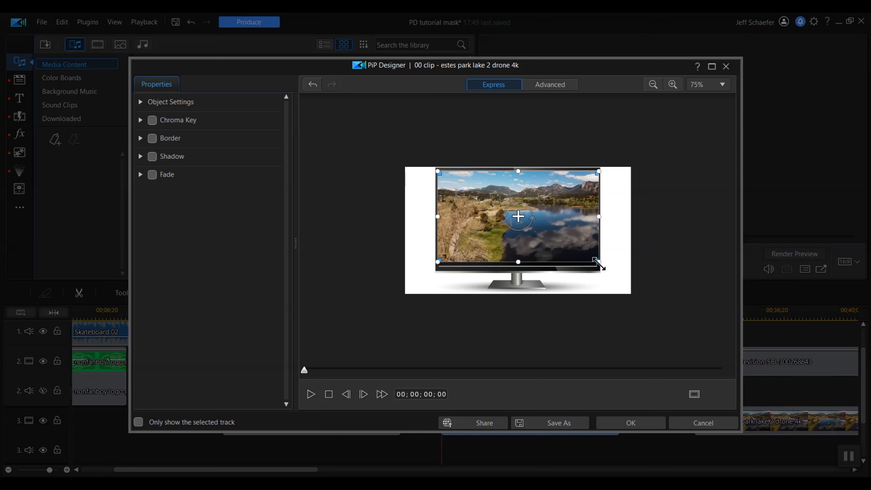
pyautogui.moveTo(598, 262); pyautogui.dragTo(599, 267)
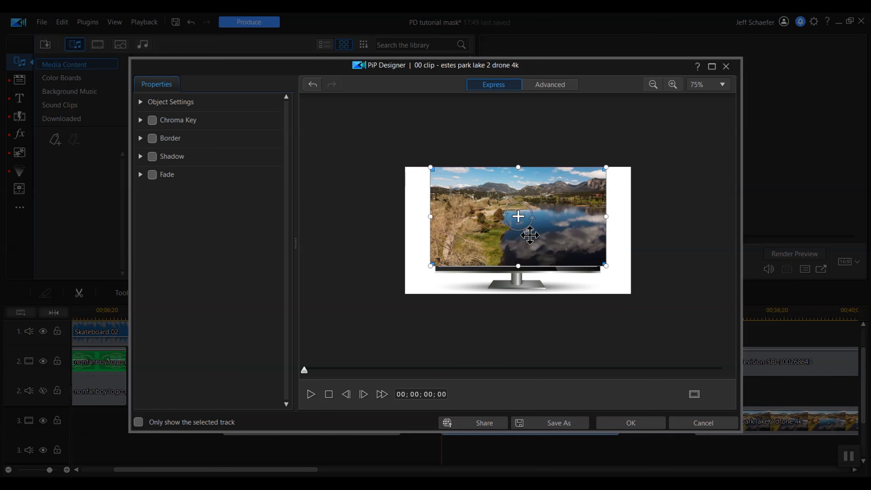
pyautogui.moveTo(548, 235); pyautogui.dragTo(545, 235)
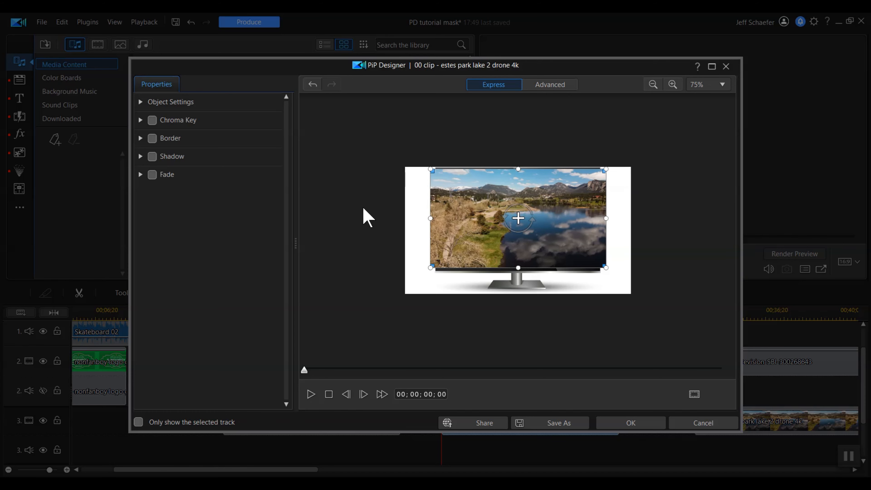
pyautogui.click(623, 424)
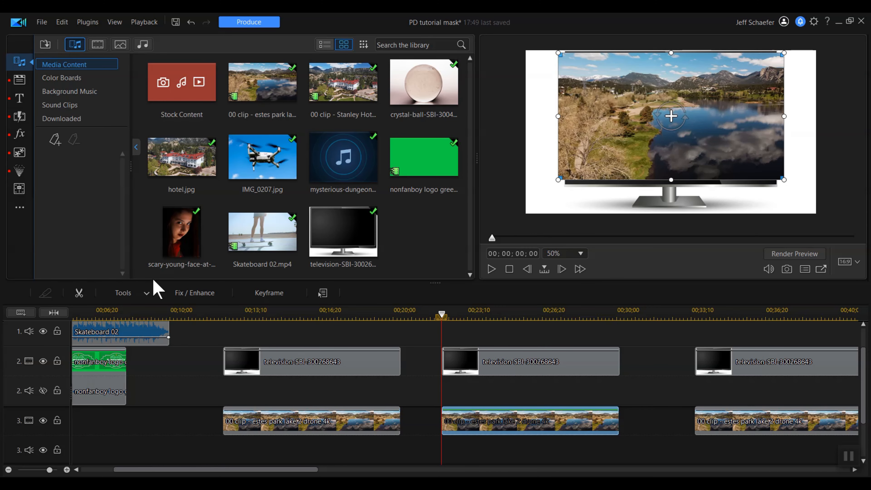
# Step: Apply the square-cornered rectangle mask to the second lake clip in Mask Designer
pyautogui.click(148, 294)
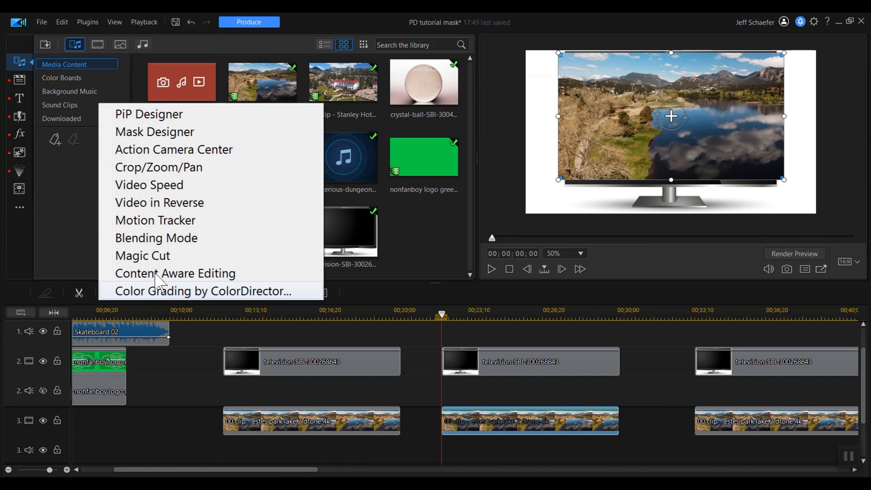
pyautogui.click(174, 134)
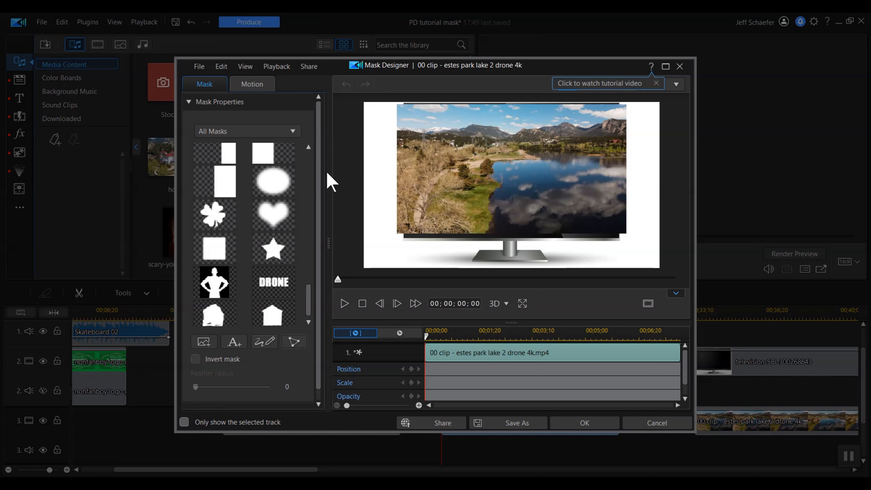
pyautogui.scroll(10, 321, 165)
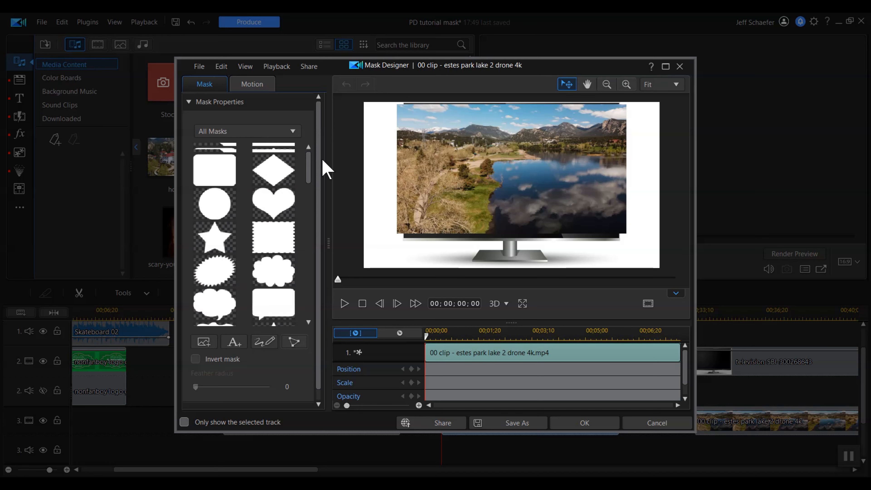
pyautogui.click(260, 194)
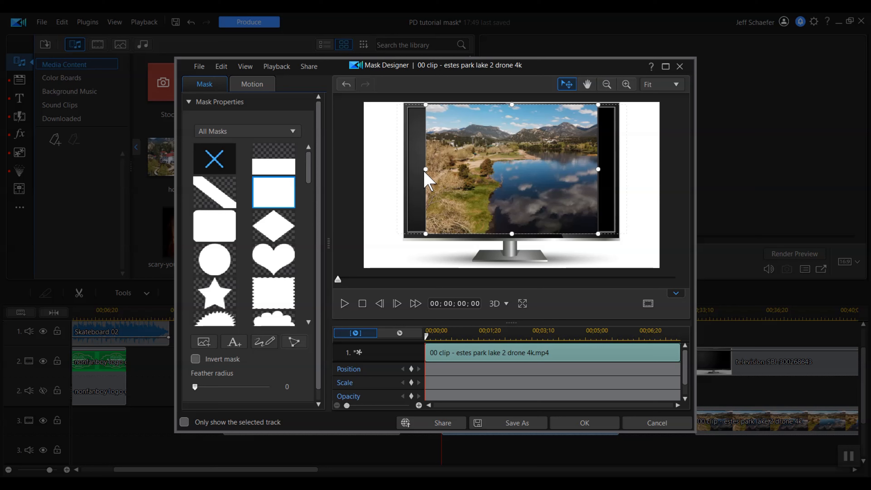
# Step: Stretch the rectangle mask's sides and trim its upper and lower edges to match the television's screen, and apply the mask
pyautogui.moveTo(426, 170); pyautogui.dragTo(416, 168)
pyautogui.moveTo(415, 168)
pyautogui.mouseDown()
pyautogui.moveTo(400, 167)
pyautogui.moveTo(409, 167)
pyautogui.mouseUp()
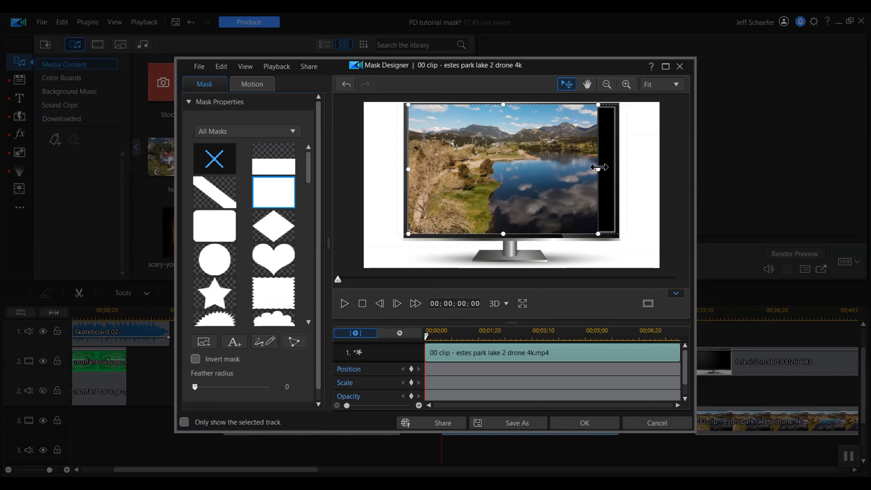
pyautogui.moveTo(599, 168); pyautogui.dragTo(615, 166)
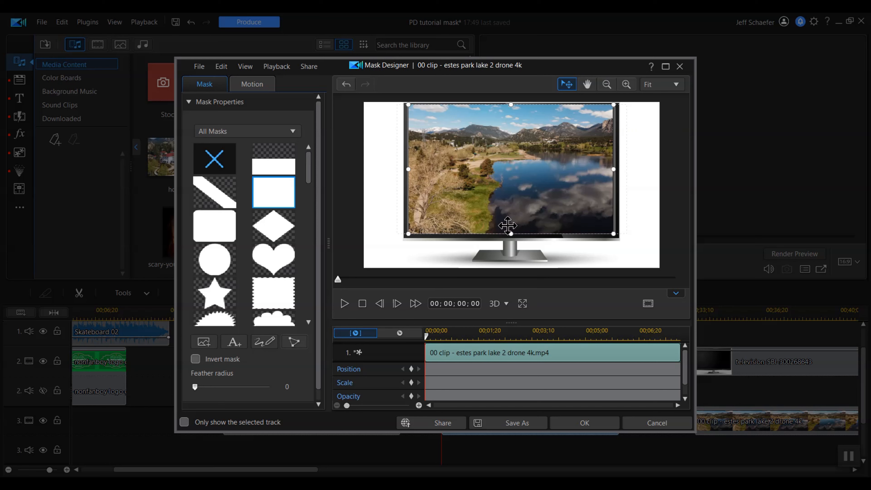
pyautogui.moveTo(510, 233)
pyautogui.mouseDown()
pyautogui.moveTo(513, 224)
pyautogui.moveTo(518, 230)
pyautogui.mouseUp()
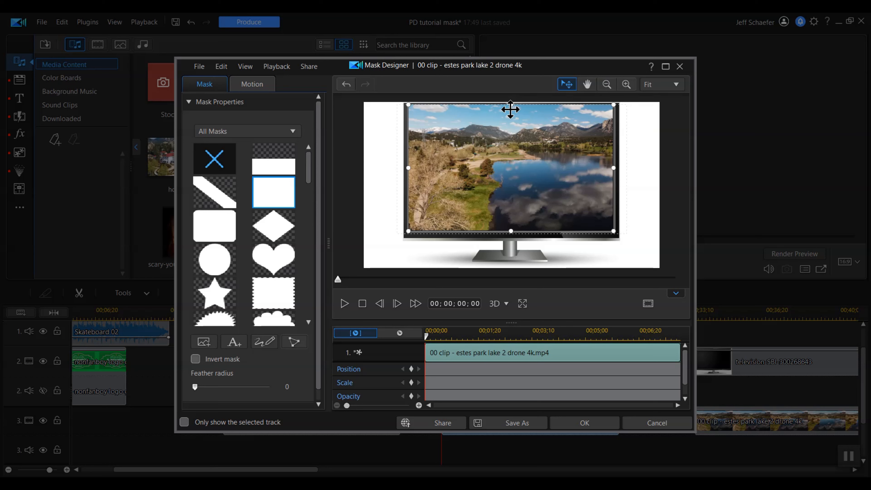
pyautogui.moveTo(510, 107); pyautogui.dragTo(511, 109)
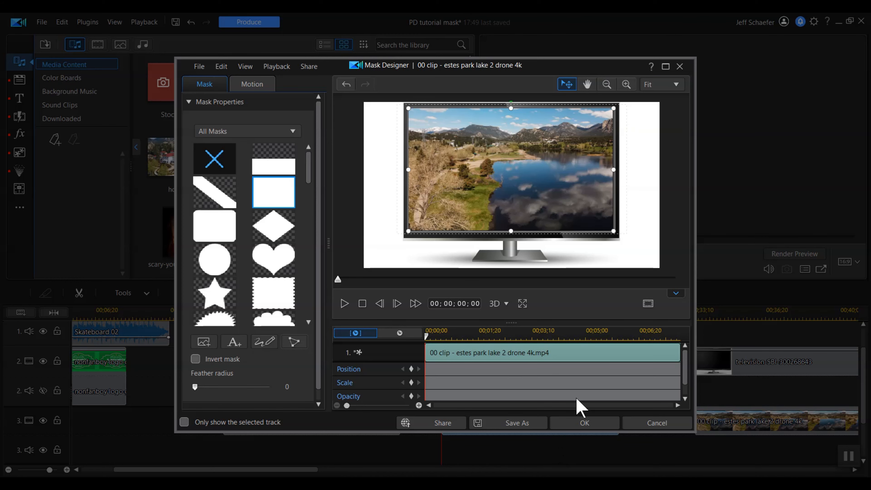
pyautogui.click(580, 420)
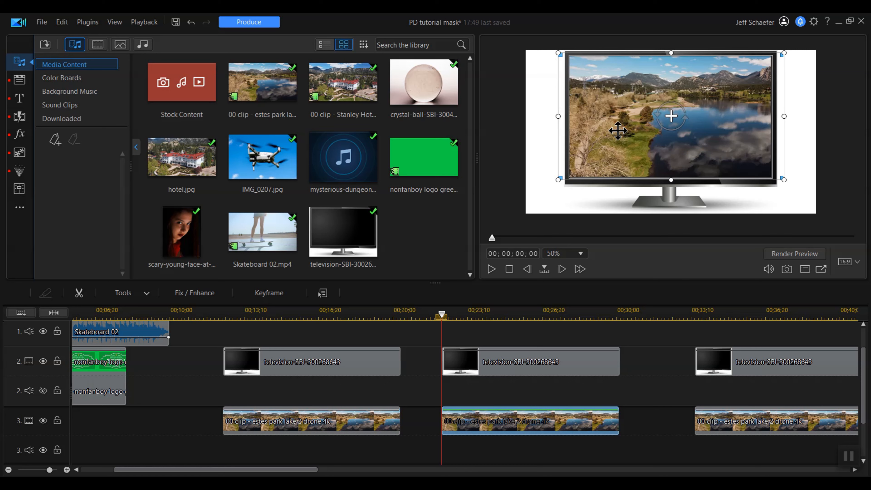
# Step: Apply the square-cornered rectangle mask to the third lake clip on track 3 in Mask Designer
pyautogui.moveTo(249, 473); pyautogui.dragTo(305, 458)
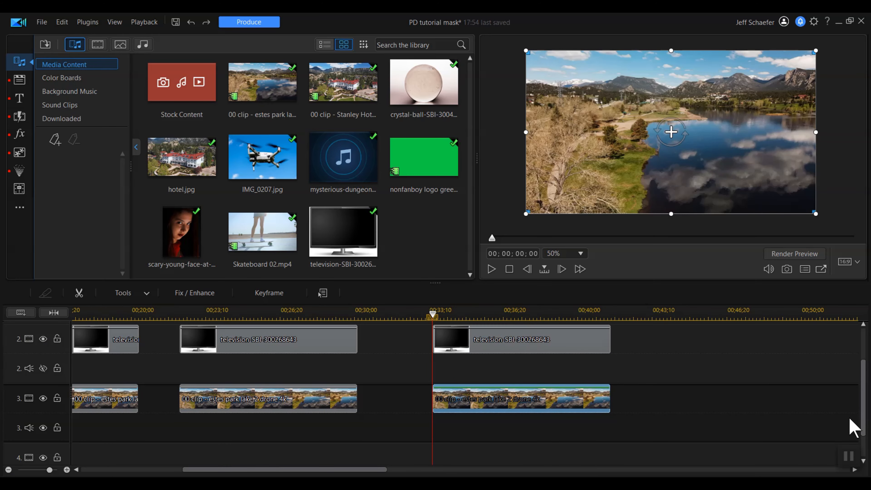
pyautogui.moveTo(863, 426); pyautogui.dragTo(868, 402)
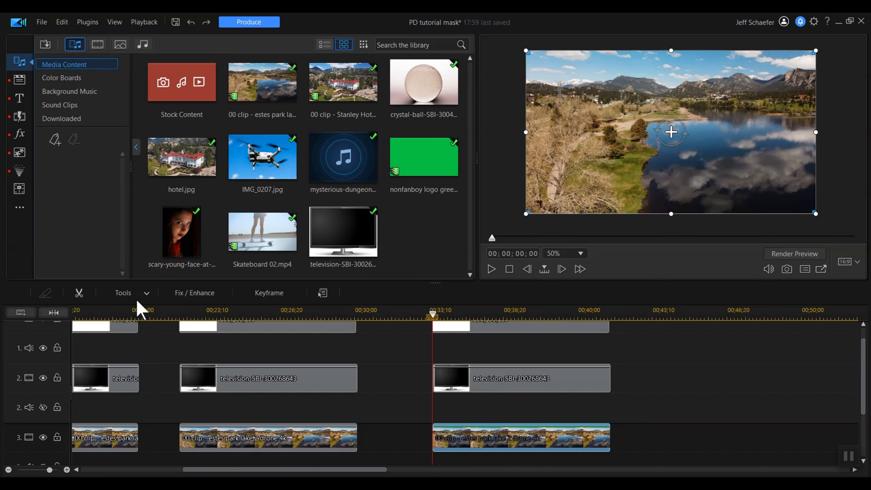
pyautogui.click(150, 294)
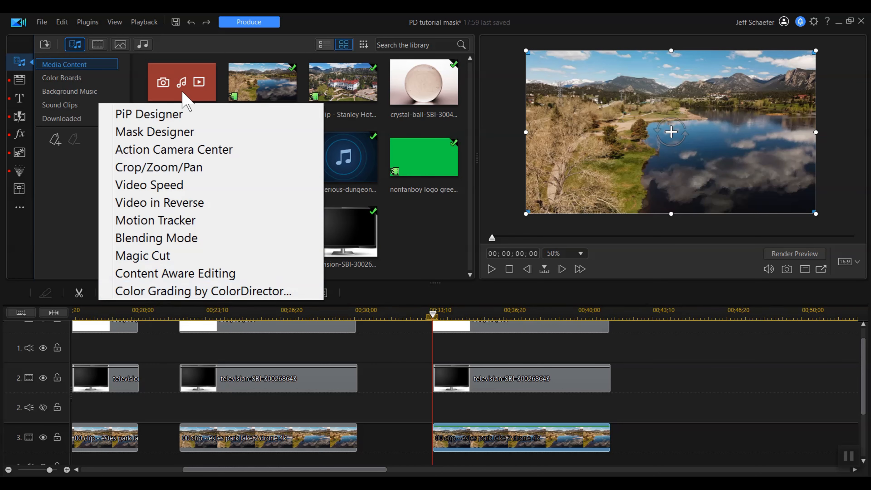
pyautogui.click(189, 136)
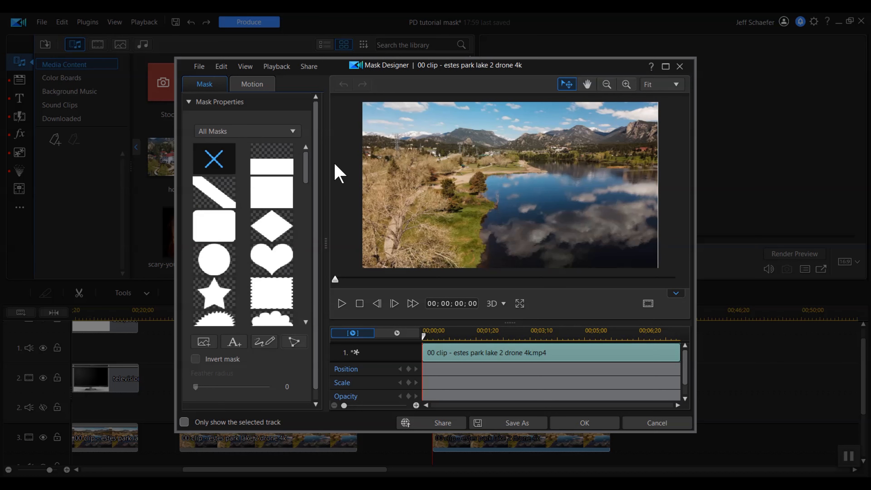
pyautogui.click(256, 194)
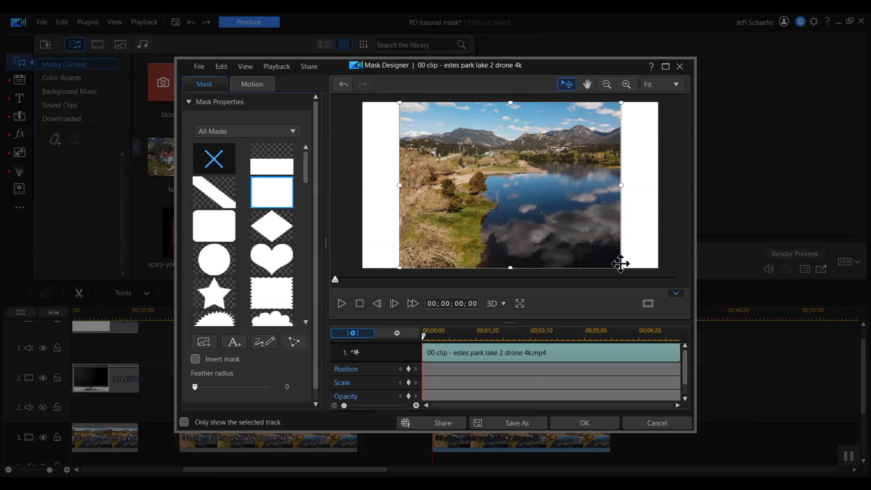
# Step: Shrink the rectangle mask to a small area in the upper part of the television's screen, and apply the mask
pyautogui.moveTo(620, 269); pyautogui.dragTo(543, 209)
pyautogui.moveTo(475, 180); pyautogui.dragTo(517, 179)
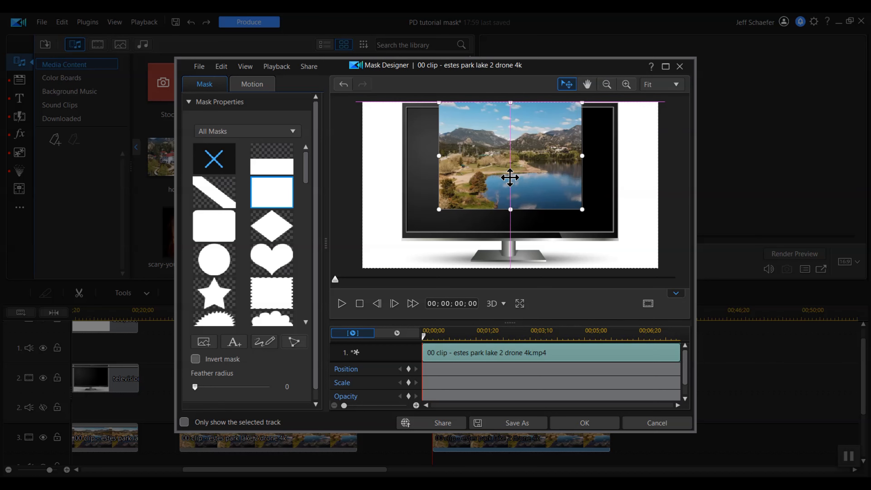
pyautogui.moveTo(511, 209); pyautogui.dragTo(509, 200)
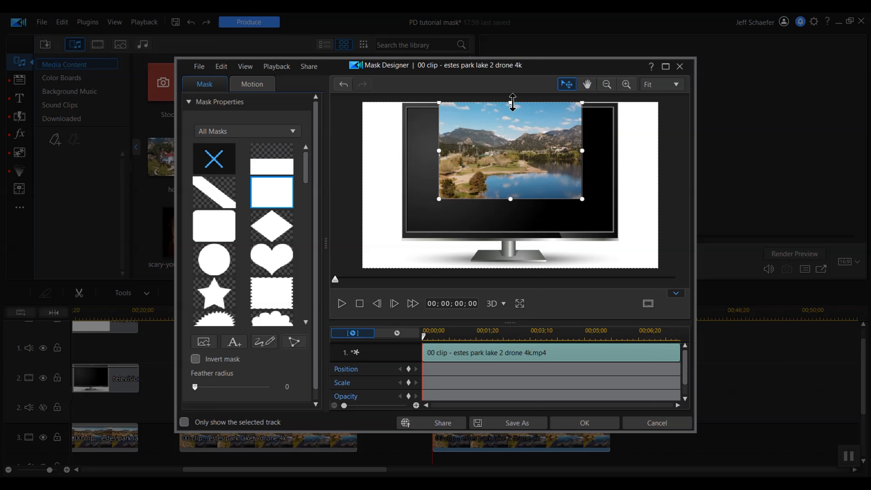
pyautogui.moveTo(512, 102); pyautogui.dragTo(510, 107)
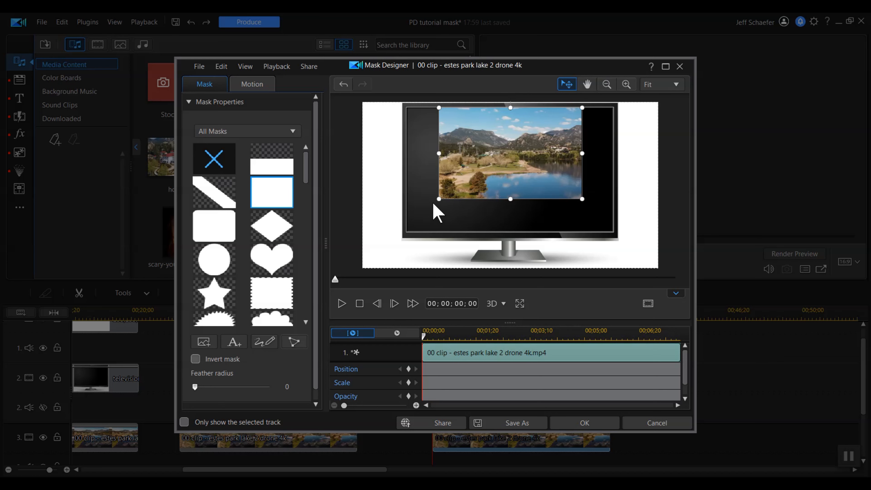
pyautogui.moveTo(440, 198); pyautogui.dragTo(453, 182)
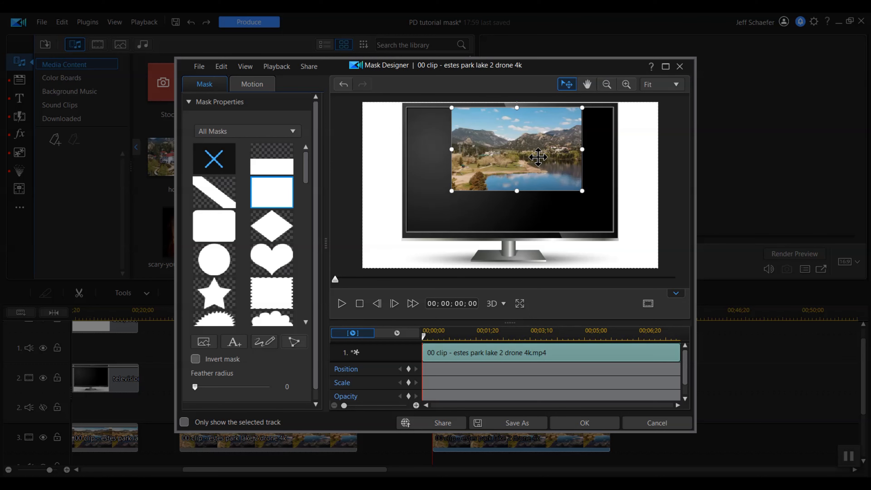
pyautogui.click(579, 426)
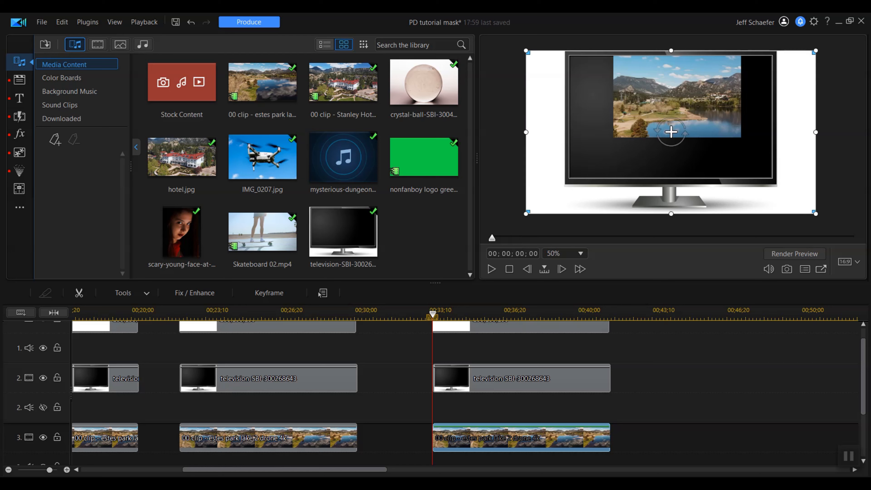
# Step: Enlarge the masked lake clip in PiP Designer at 75% preview zoom and move it to cover the television's screen
pyautogui.click(148, 294)
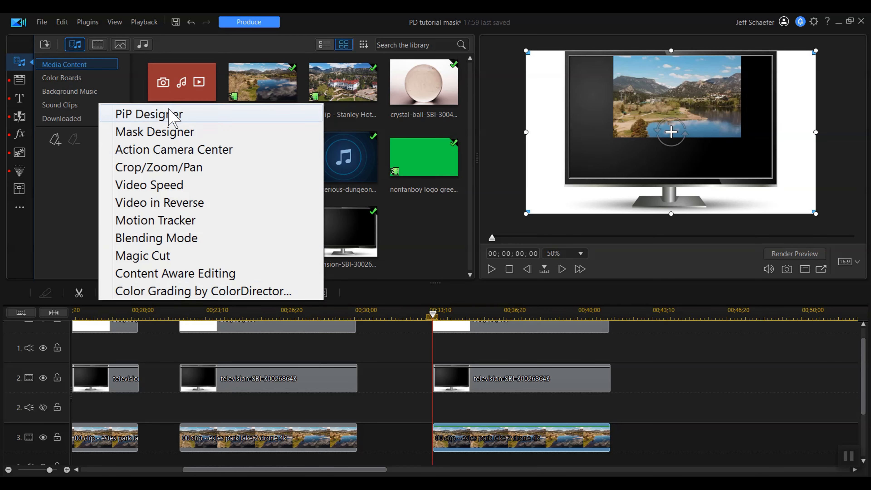
pyautogui.click(171, 116)
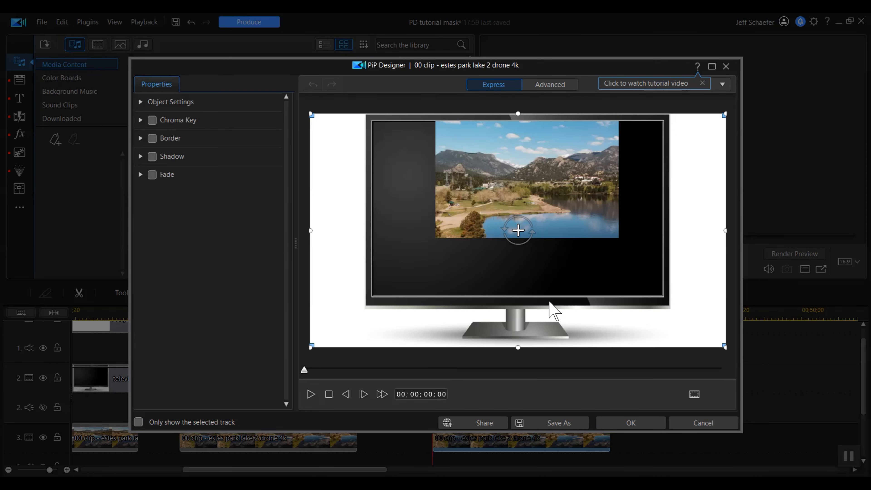
pyautogui.click(720, 85)
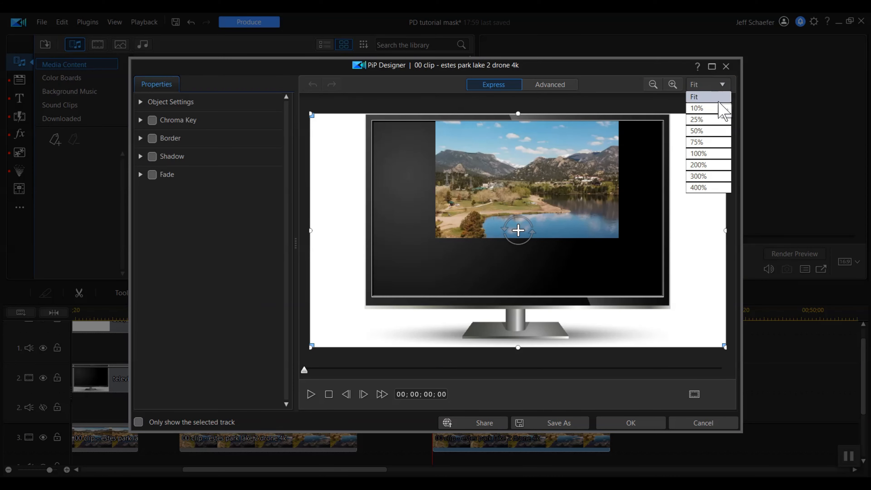
pyautogui.click(717, 141)
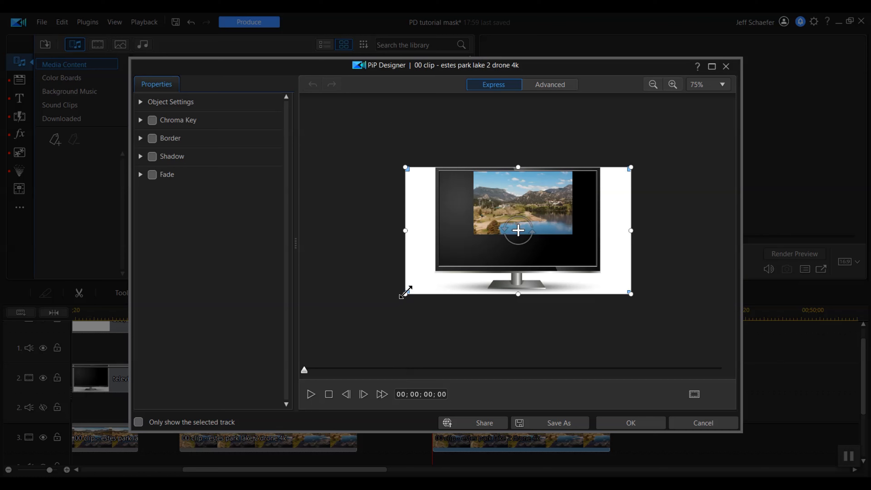
pyautogui.moveTo(405, 292); pyautogui.dragTo(394, 328)
pyautogui.moveTo(474, 211); pyautogui.dragTo(466, 247)
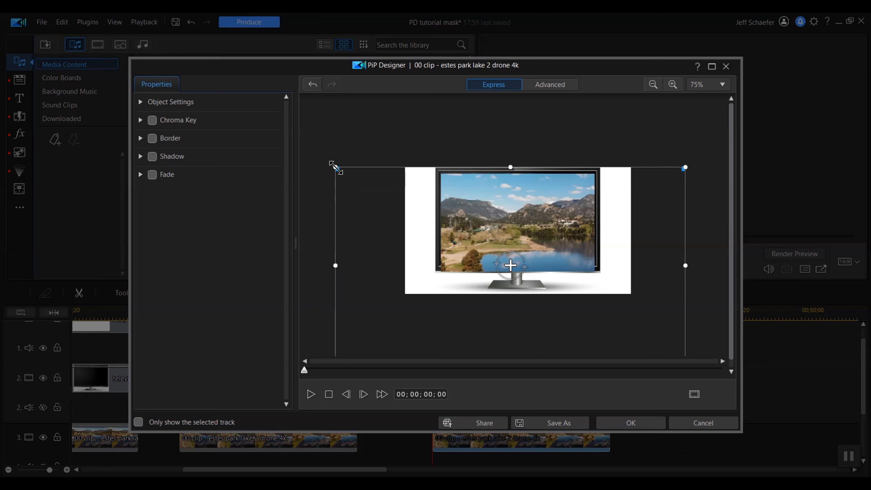
pyautogui.moveTo(332, 166); pyautogui.dragTo(332, 165)
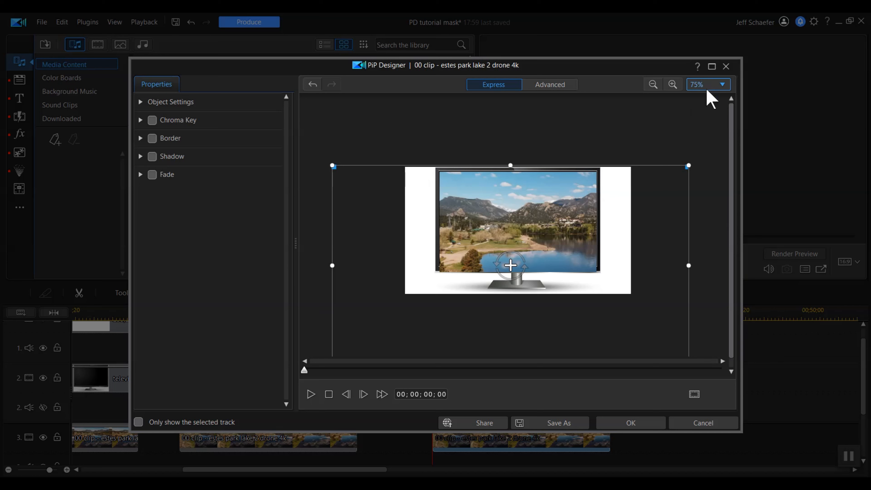
# Step: Fine-tune the masked lake clip's position over the television's screen at 100% preview zoom, and apply the PiP Designer changes
pyautogui.click(721, 83)
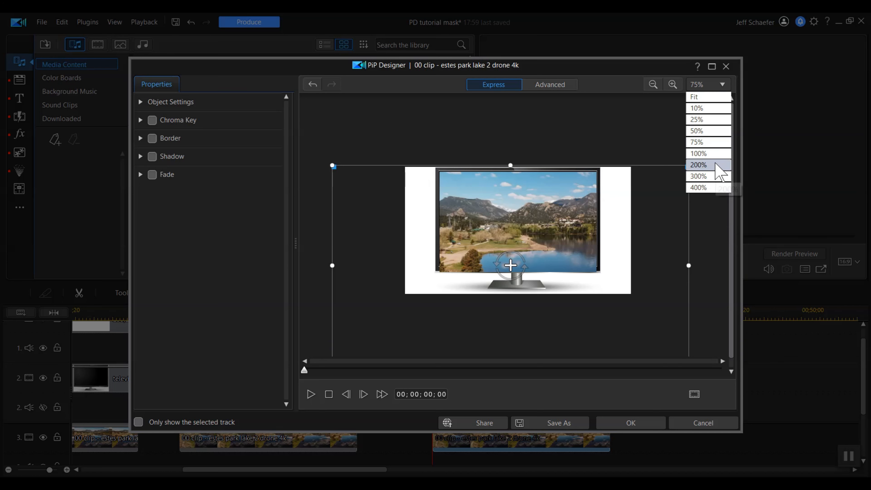
pyautogui.click(716, 156)
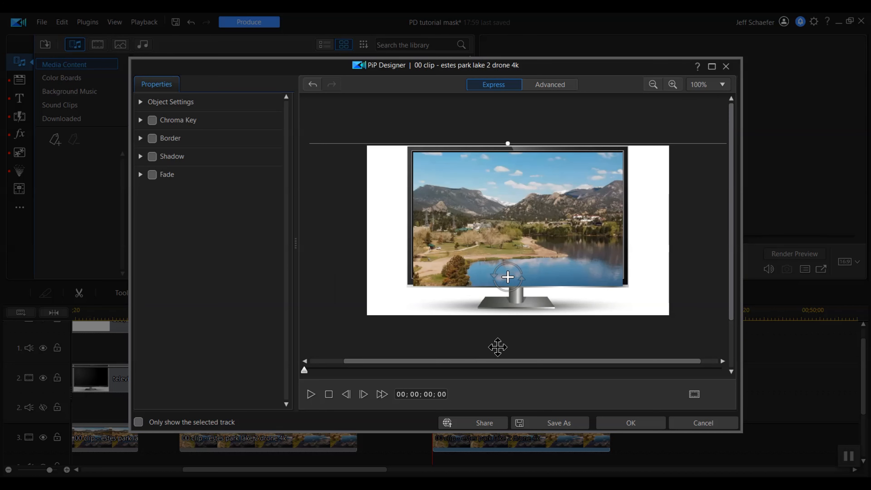
pyautogui.moveTo(502, 209); pyautogui.dragTo(504, 210)
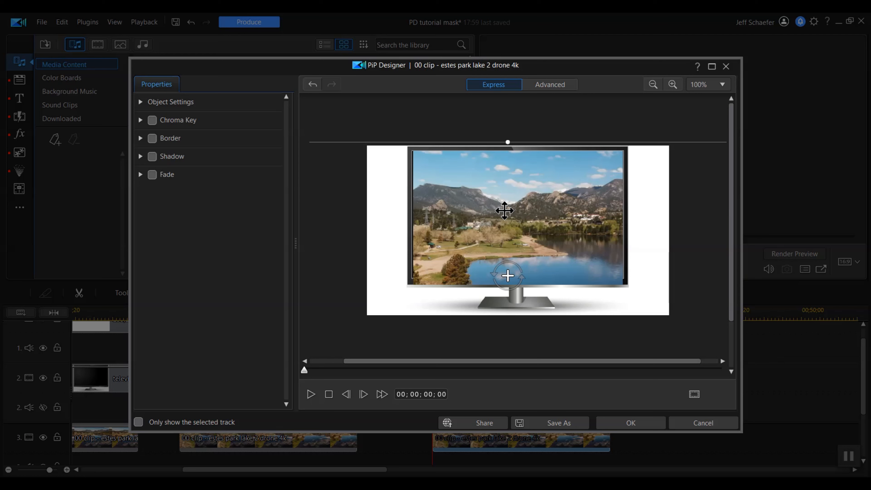
pyautogui.moveTo(505, 210); pyautogui.dragTo(504, 212)
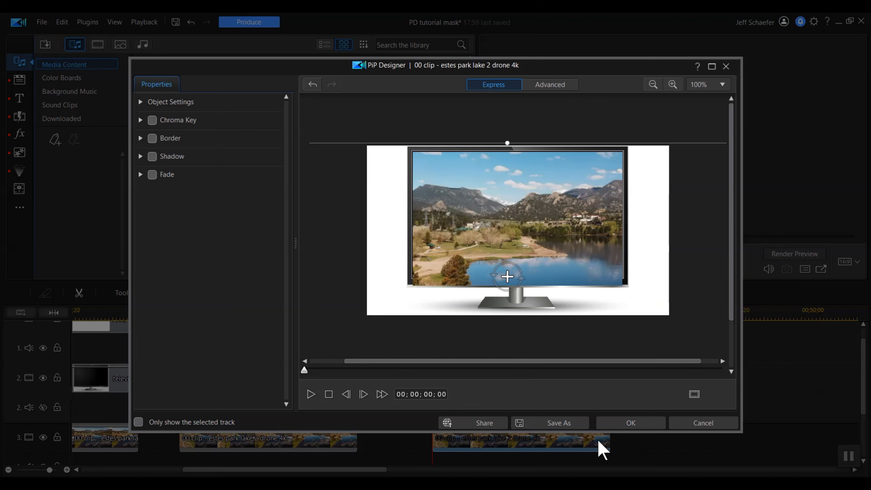
pyautogui.click(632, 424)
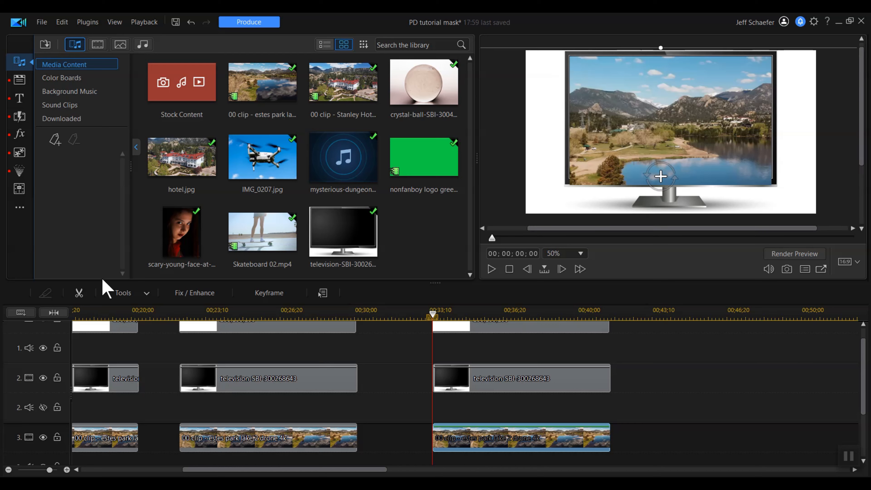
# Step: Raise the lower edge of the third lake clip's mask to the bottom of the television's screen in Mask Designer, and apply it
pyautogui.click(117, 292)
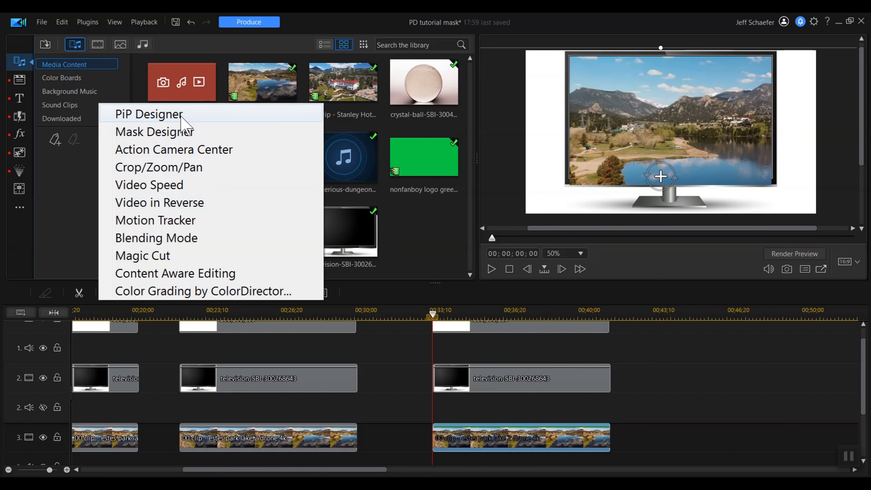
pyautogui.click(187, 134)
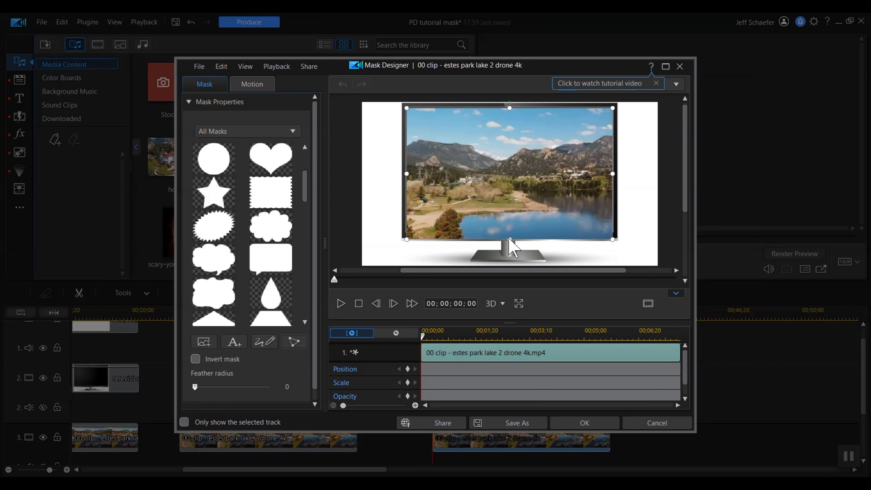
pyautogui.moveTo(510, 239)
pyautogui.mouseDown()
pyautogui.moveTo(510, 219)
pyautogui.moveTo(509, 231)
pyautogui.mouseUp()
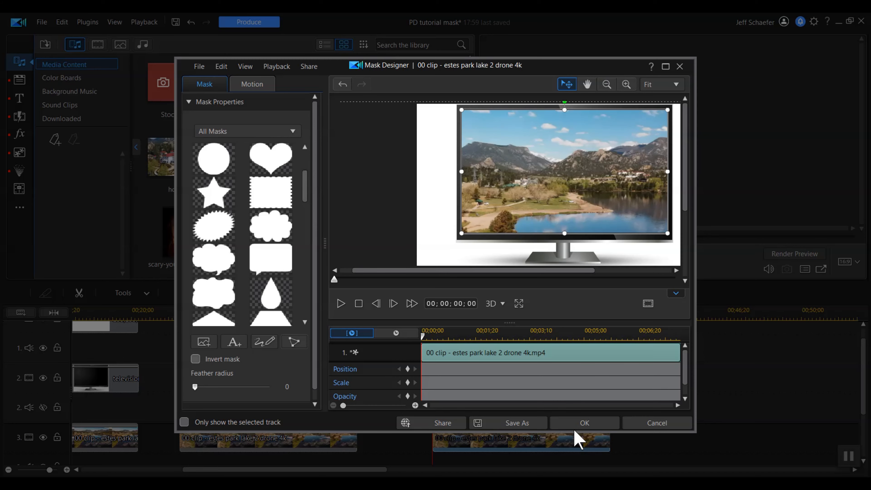
pyautogui.click(580, 427)
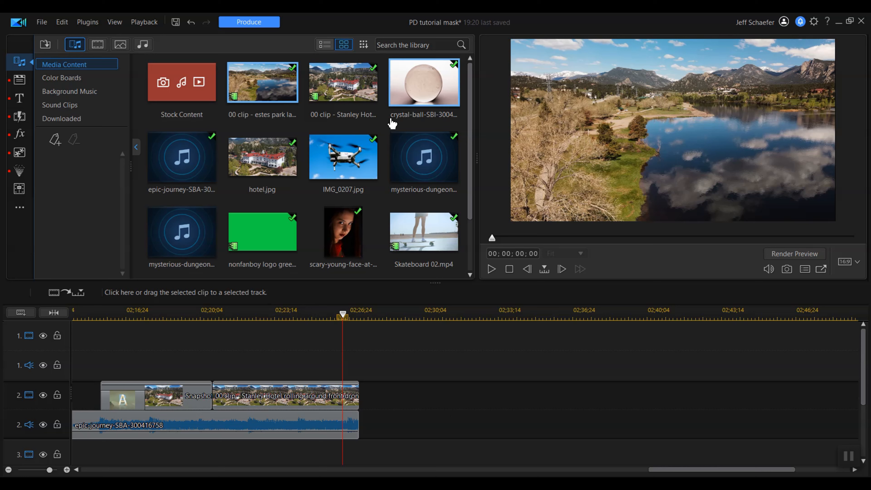
# Step: Place the crystal-ball image on track 1 beyond the existing clips and extend its duration to 00;00;07;17
pyautogui.moveTo(413, 87); pyautogui.dragTo(509, 330)
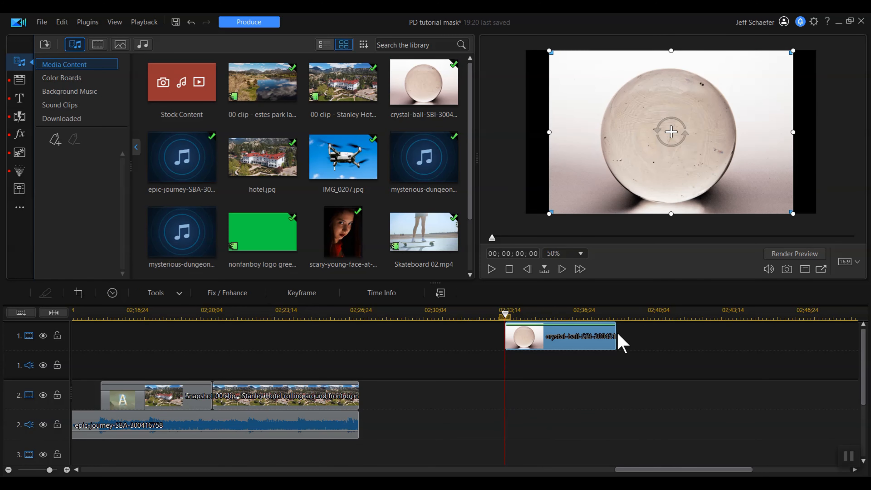
pyautogui.moveTo(615, 338); pyautogui.dragTo(675, 331)
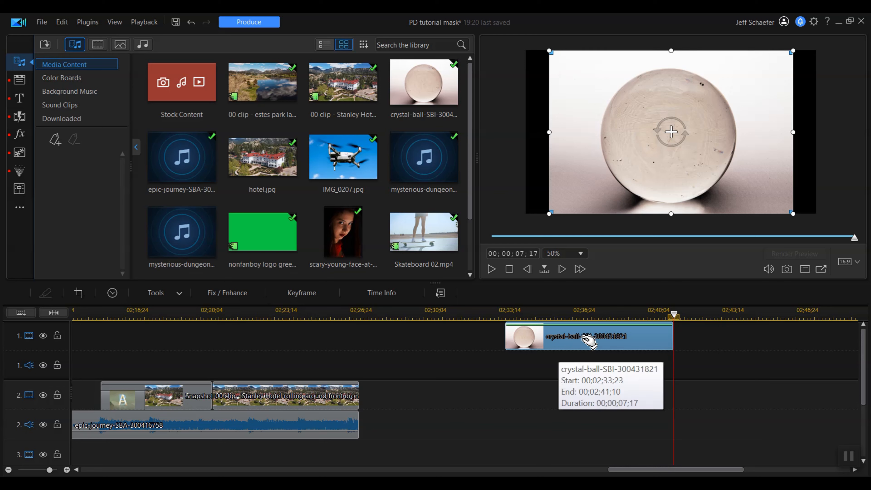
# Step: Enlarge the crystal-ball image in PiP Designer at 75% preview zoom to fill the frame's width, apply it, and nudge the image slightly upward
pyautogui.doubleClick(584, 342)
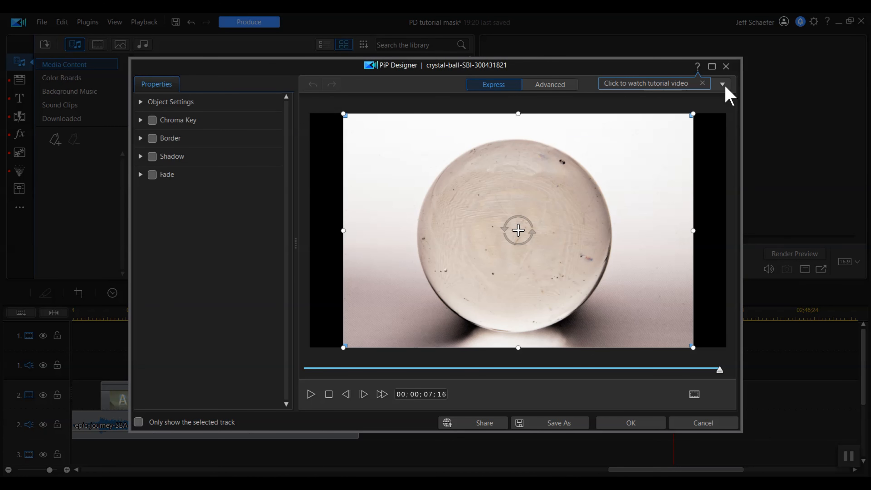
pyautogui.click(726, 87)
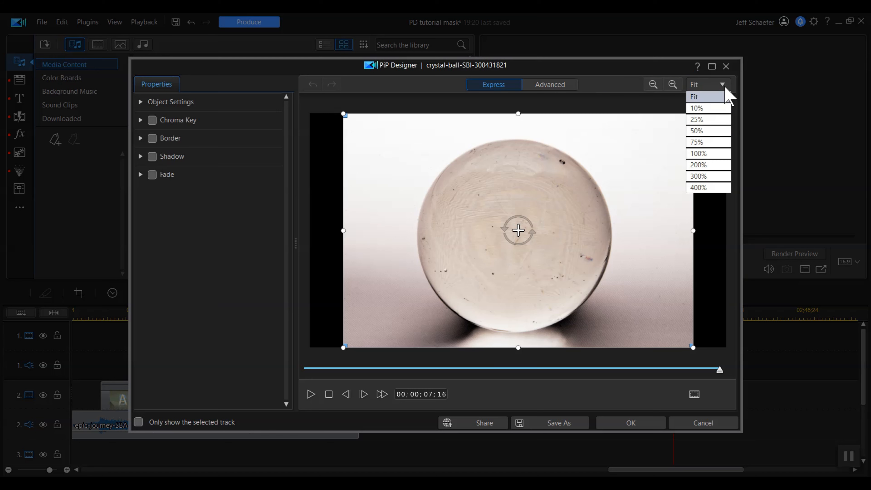
pyautogui.click(710, 143)
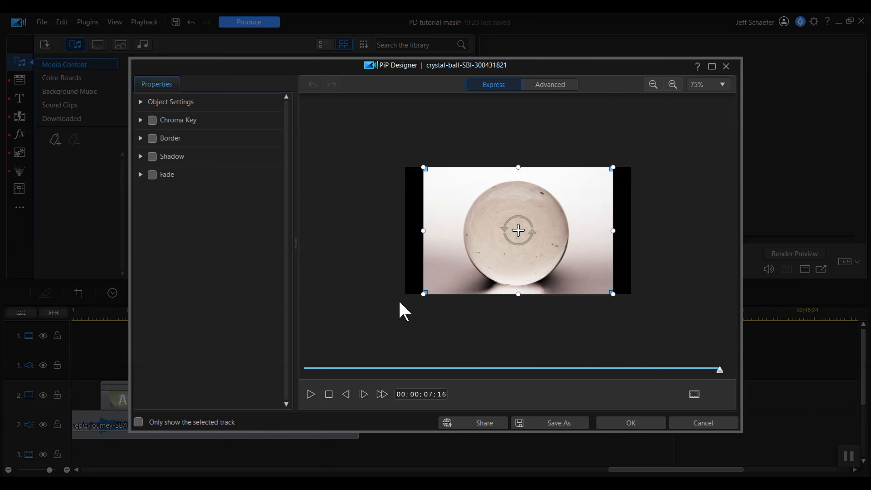
pyautogui.moveTo(425, 296)
pyautogui.mouseDown()
pyautogui.moveTo(399, 310)
pyautogui.moveTo(409, 300)
pyautogui.mouseUp()
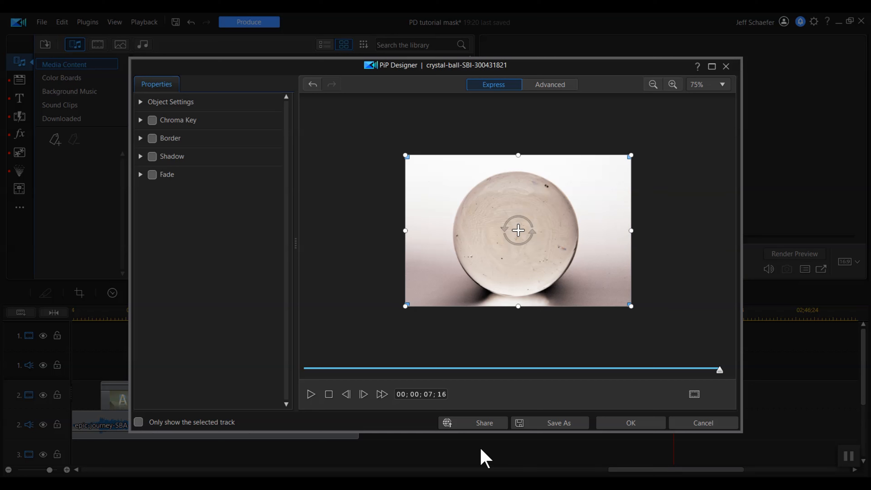
pyautogui.click(627, 424)
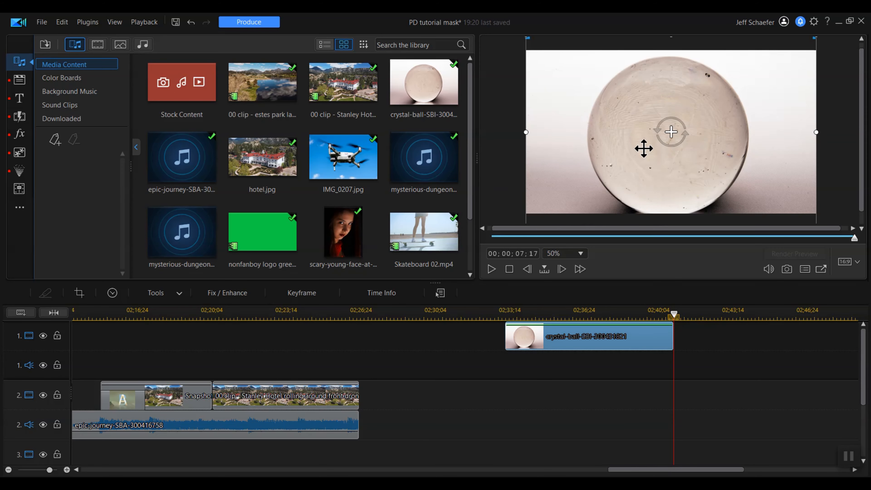
pyautogui.moveTo(643, 148); pyautogui.dragTo(643, 143)
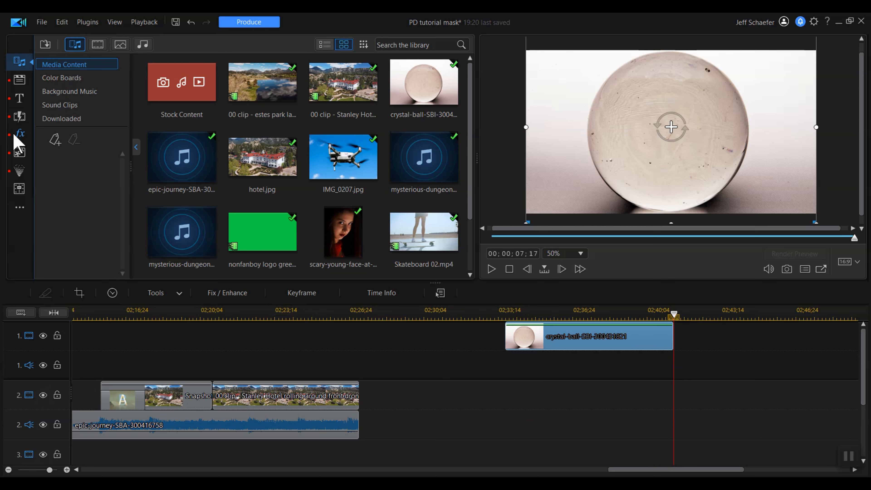
# Step: Add a Fade transition to both the beginning and the end of the crystal-ball clip on track 1
pyautogui.click(19, 117)
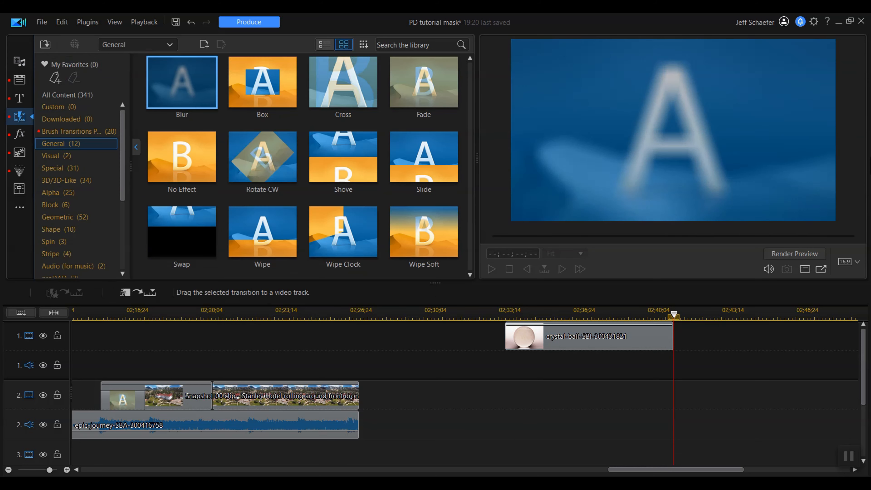
pyautogui.moveTo(429, 85); pyautogui.dragTo(511, 337)
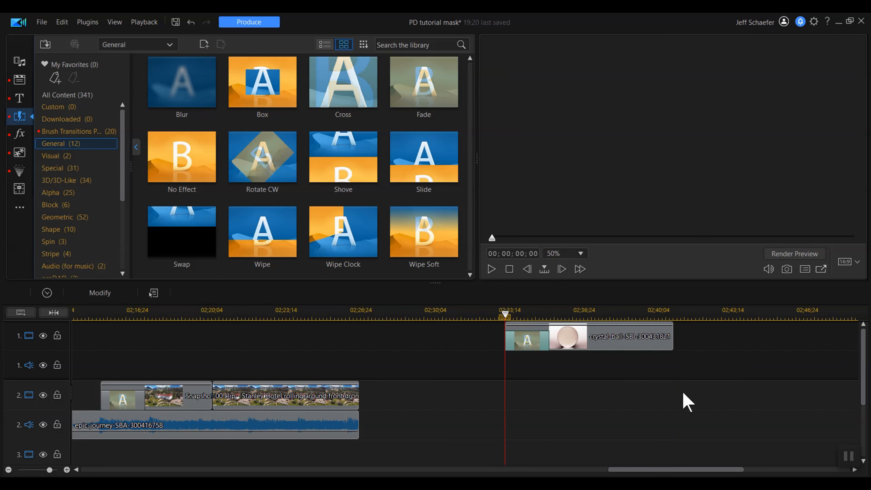
pyautogui.click(434, 103)
pyautogui.moveTo(789, 406); pyautogui.dragTo(655, 336)
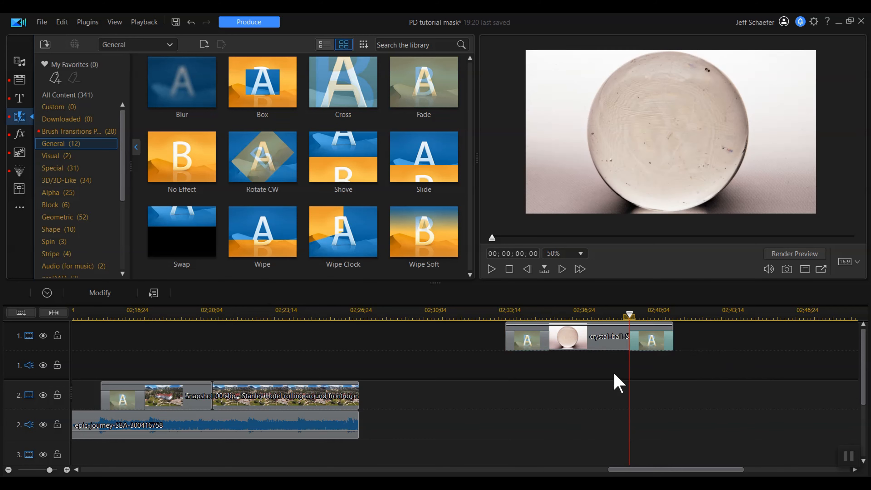
# Step: Place the scary-young-face image on track 2 beneath the crystal-ball clip and trim it to 00;00;03;24, ending where the closing fade begins
pyautogui.click(550, 335)
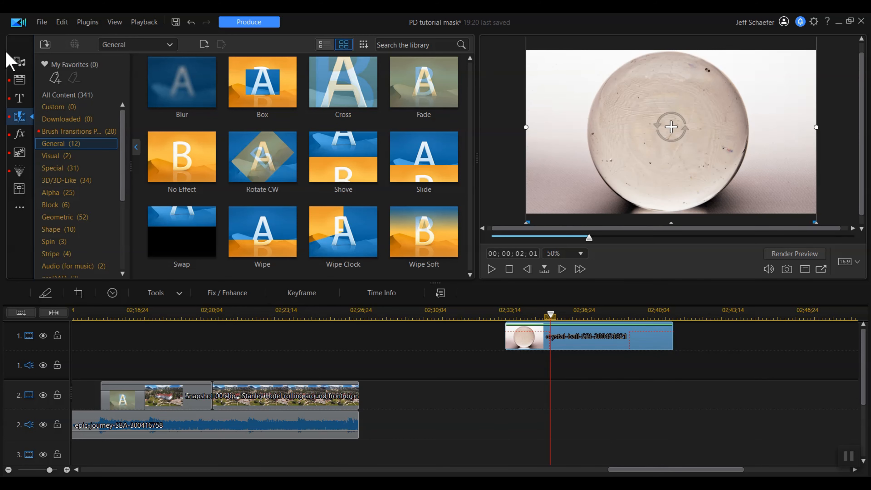
pyautogui.click(19, 62)
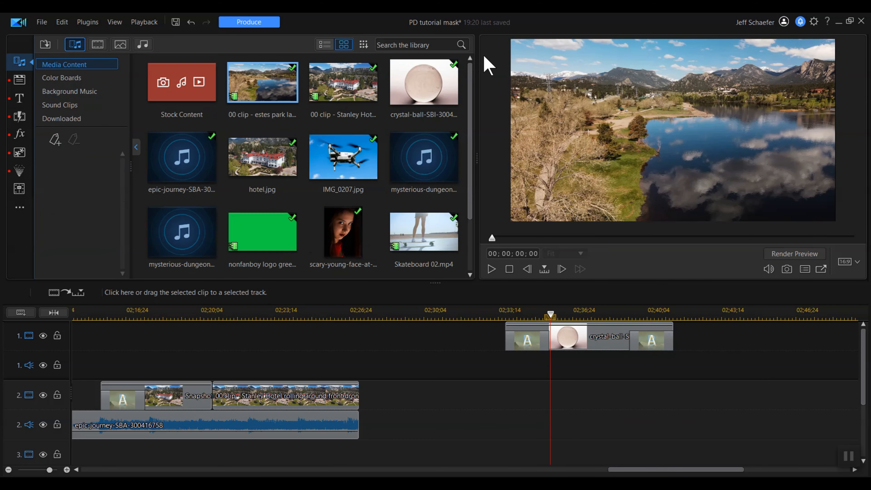
pyautogui.moveTo(469, 88); pyautogui.dragTo(469, 169)
pyautogui.click(328, 185)
pyautogui.moveTo(348, 169); pyautogui.dragTo(544, 371)
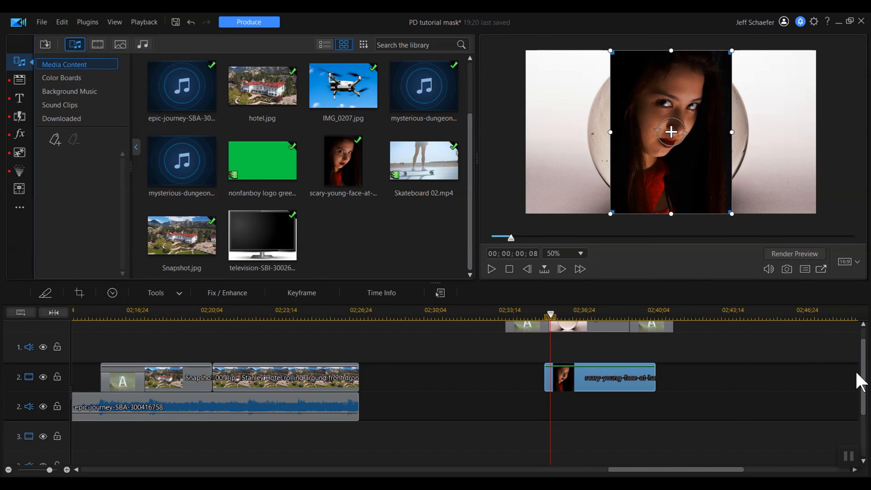
pyautogui.scroll(1, 864, 399)
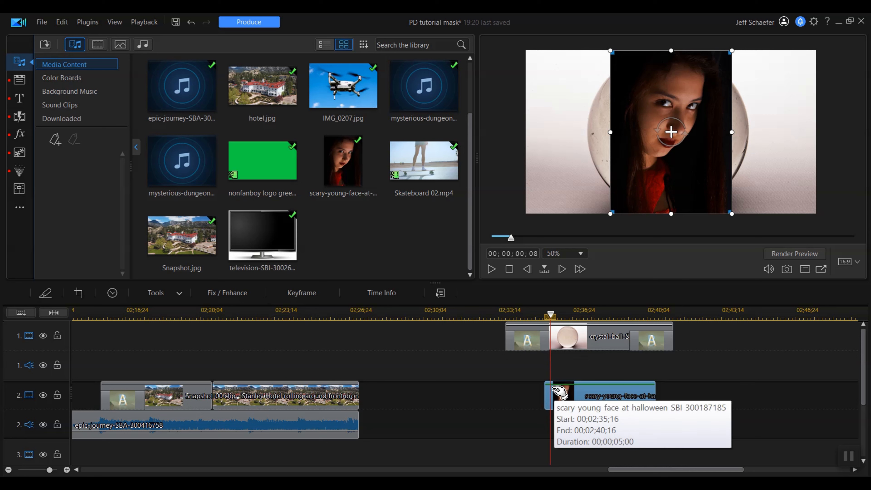
pyautogui.moveTo(557, 399); pyautogui.dragTo(560, 399)
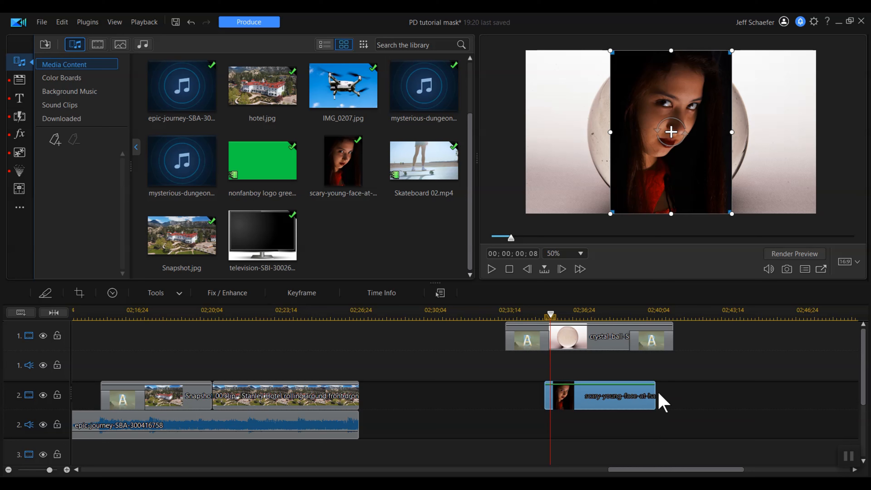
pyautogui.moveTo(656, 398); pyautogui.dragTo(630, 392)
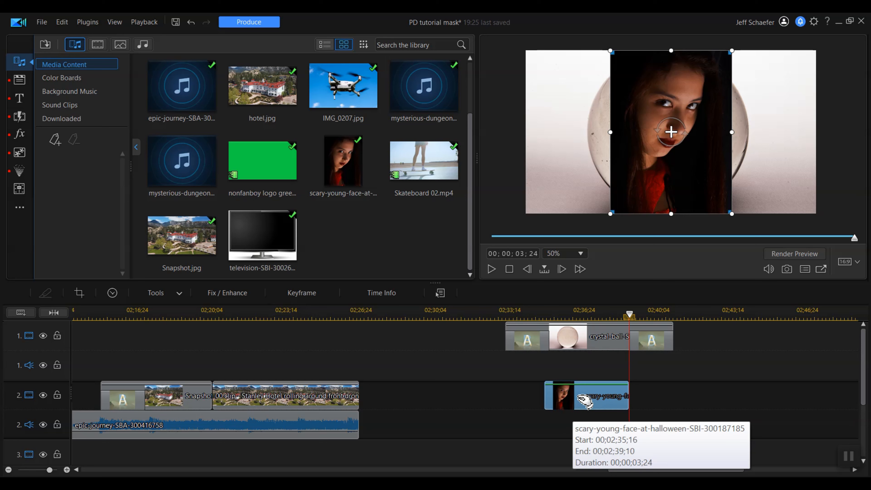
# Step: Apply the soft-edged oval mask to the scary-young-face image in Mask Designer
pyautogui.click(165, 296)
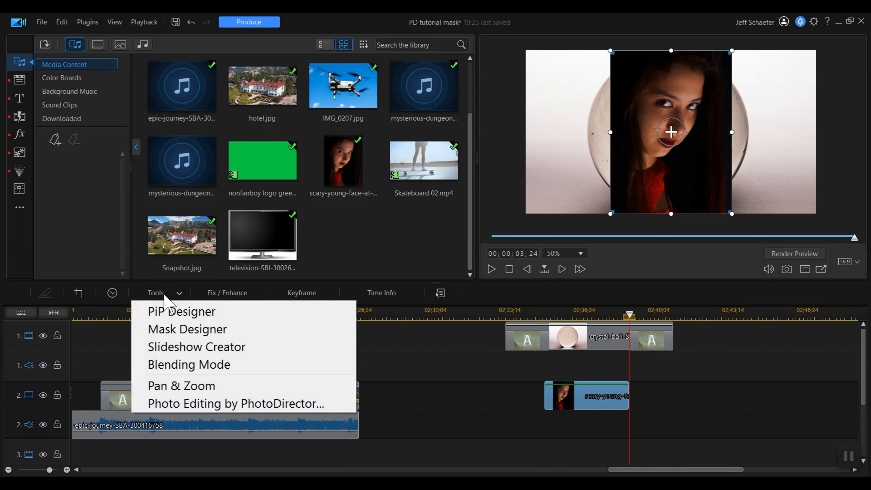
pyautogui.click(164, 333)
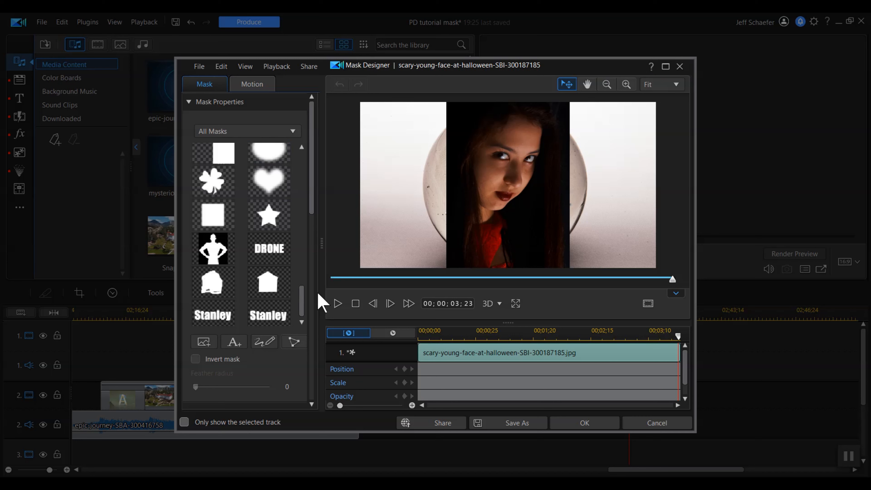
pyautogui.scroll(2, 302, 295)
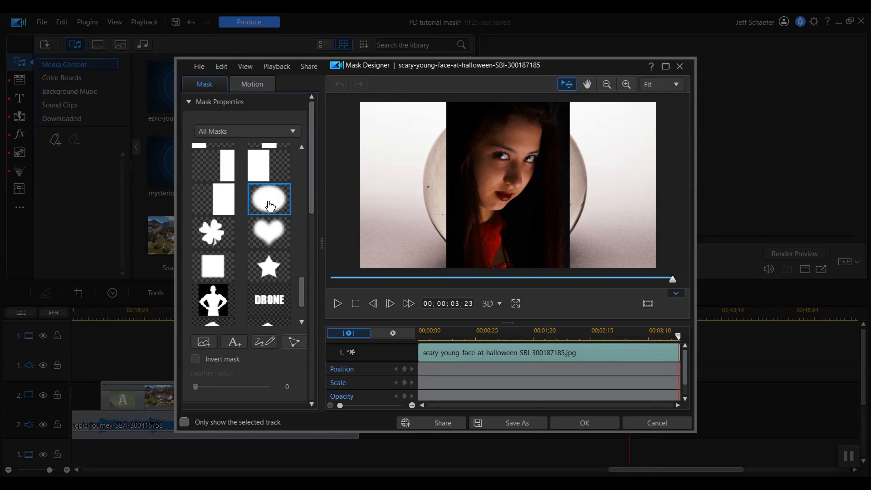
pyautogui.click(271, 206)
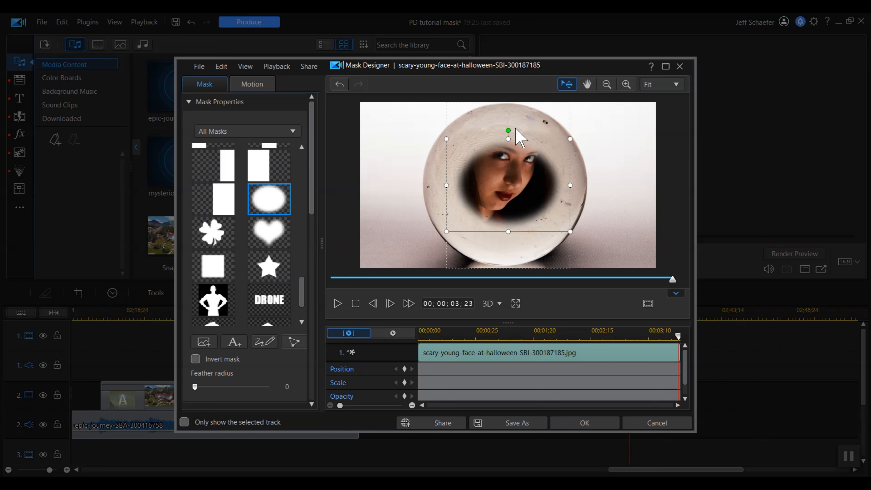
# Step: Stretch the oval mask taller and narrow it slightly, position it around the woman's face, and apply the mask
pyautogui.moveTo(507, 138); pyautogui.dragTo(509, 105)
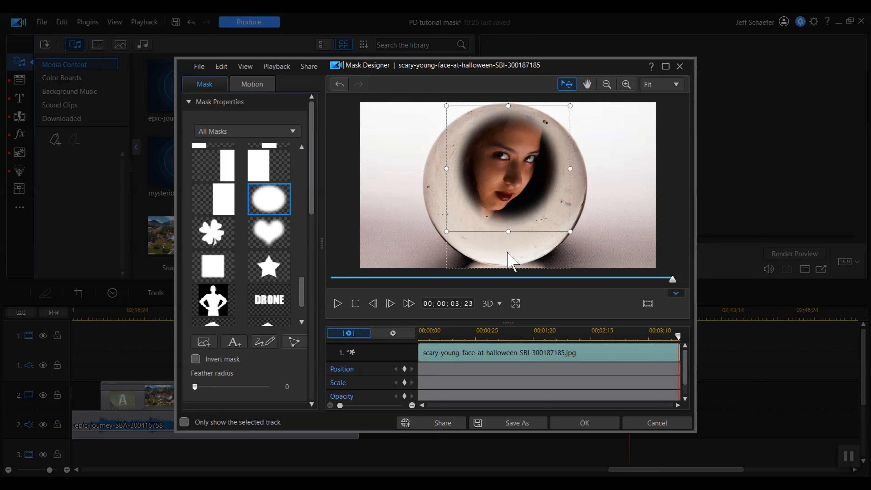
pyautogui.moveTo(508, 231); pyautogui.dragTo(505, 242)
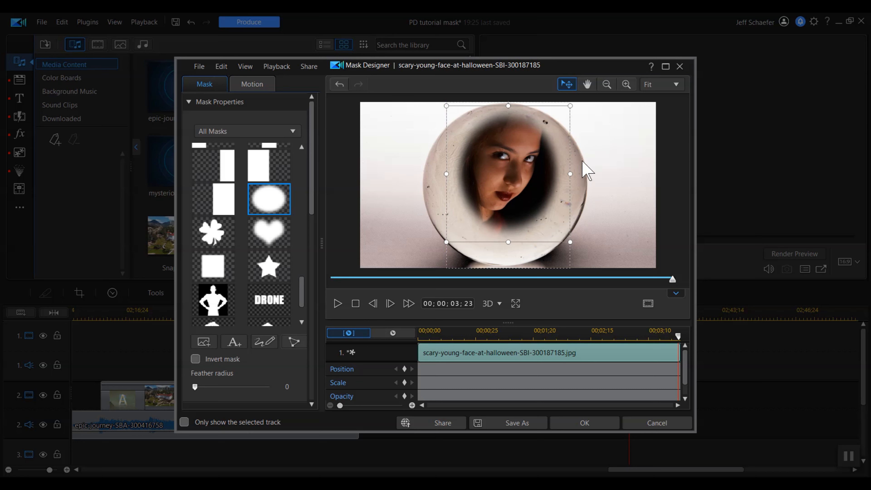
pyautogui.moveTo(566, 175); pyautogui.dragTo(566, 176)
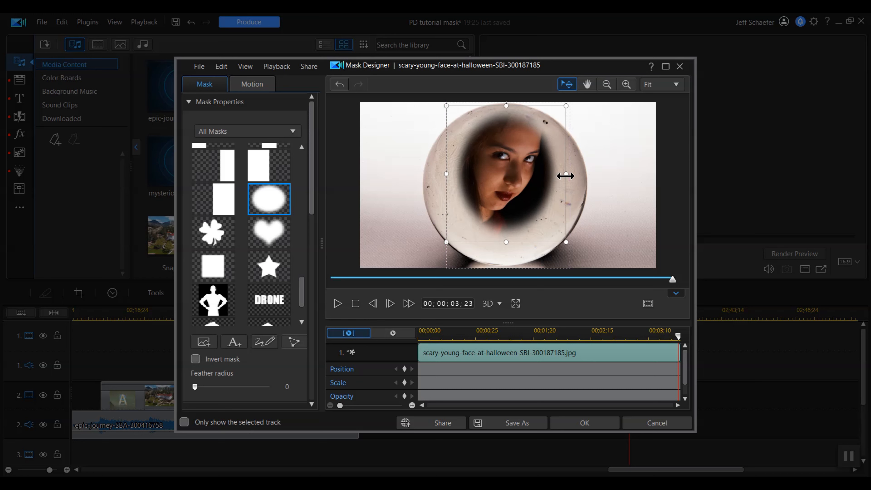
pyautogui.moveTo(476, 169); pyautogui.dragTo(477, 167)
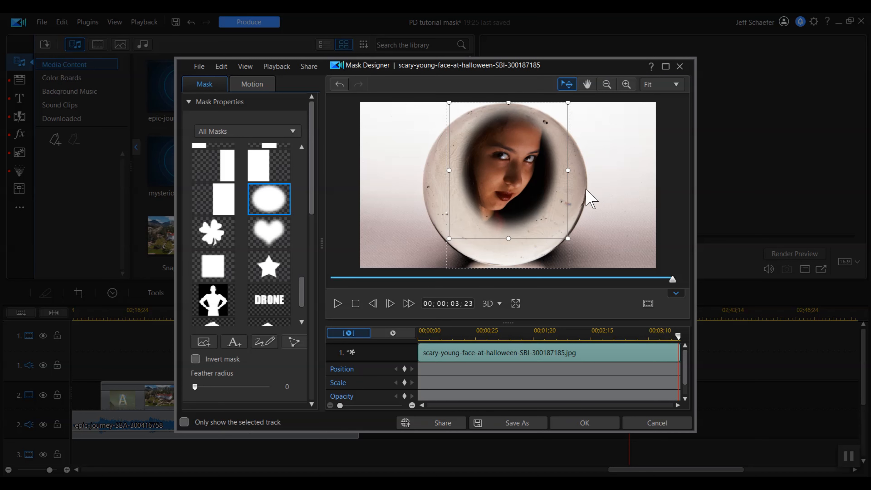
pyautogui.moveTo(514, 202); pyautogui.dragTo(511, 202)
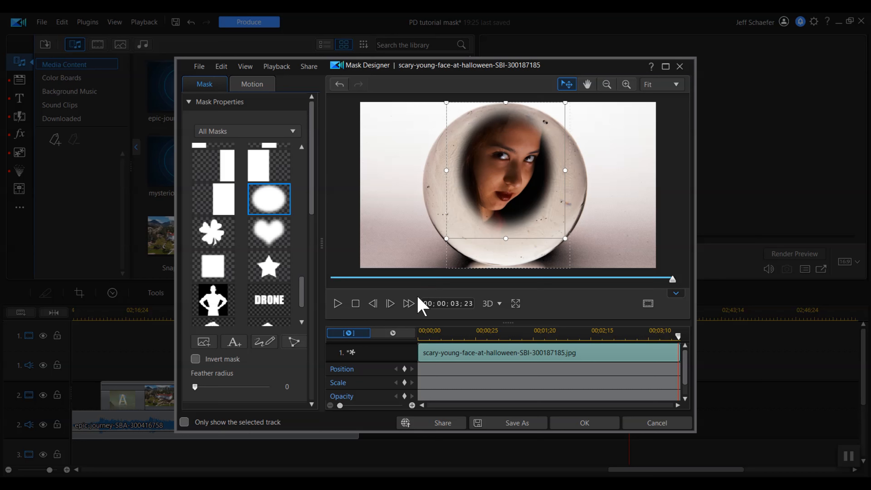
pyautogui.click(587, 425)
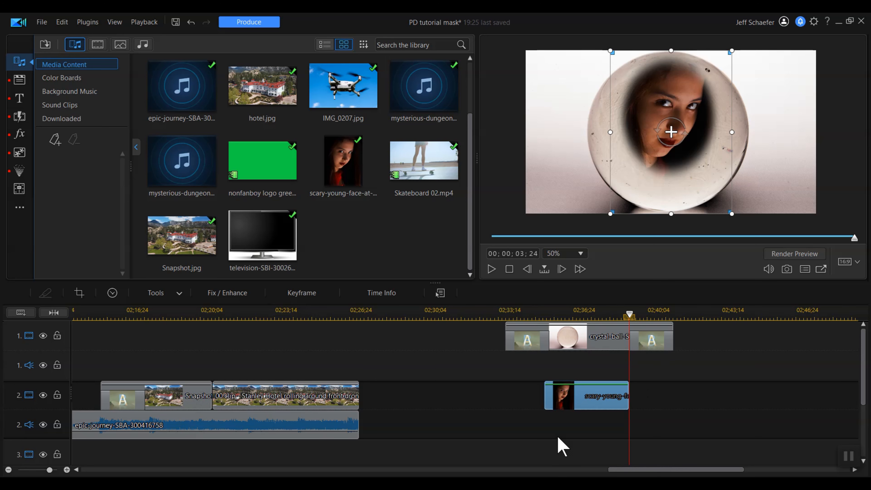
# Step: Scale the masked face to 0.301 by 0.719 in PiP Designer and position it at X 0.500, Y 0.563 inside the crystal ball
pyautogui.doubleClick(556, 390)
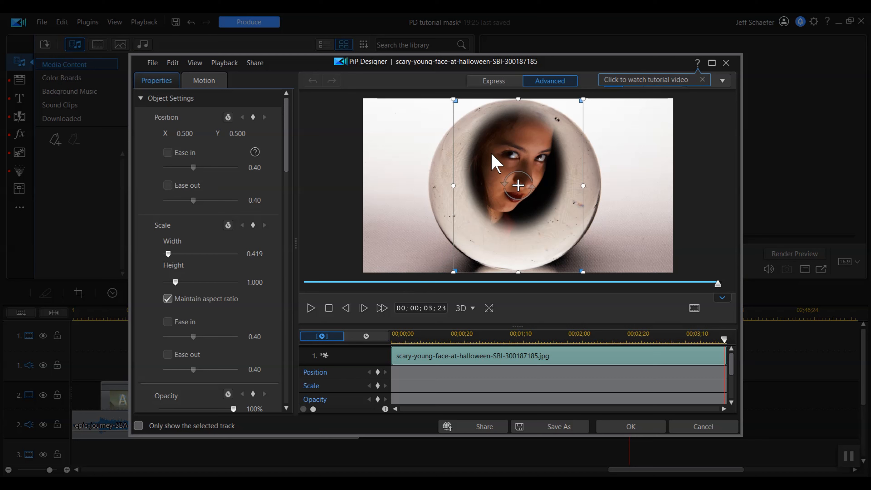
pyautogui.moveTo(493, 158); pyautogui.dragTo(486, 170)
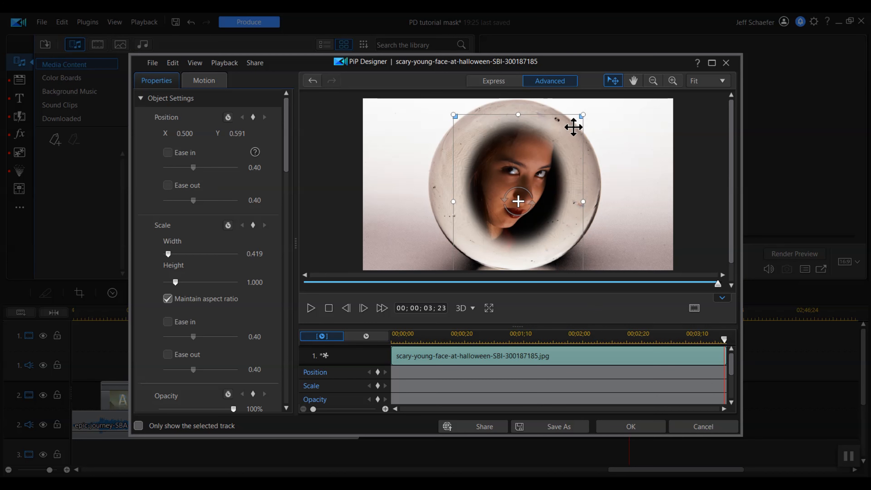
pyautogui.moveTo(583, 116); pyautogui.dragTo(562, 140)
pyautogui.moveTo(472, 257); pyautogui.dragTo(473, 252)
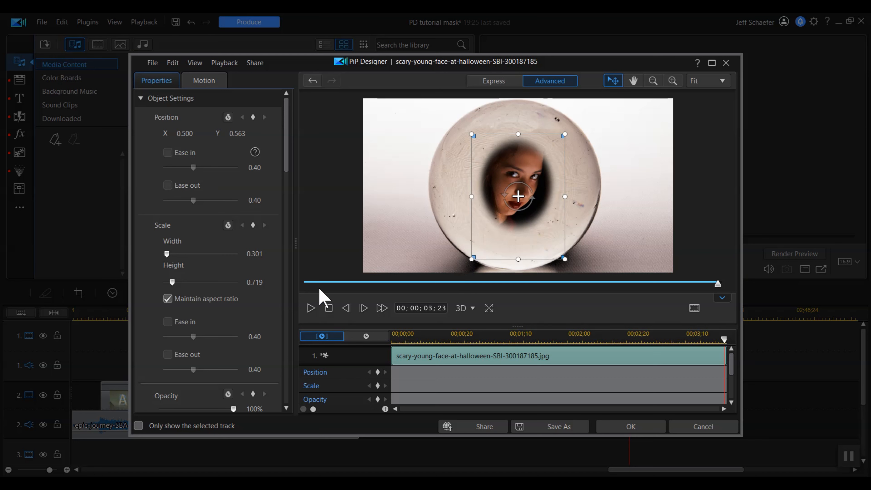
# Step: Add position, scale and opacity keyframes to the face image at 00;00;00;00
pyautogui.click(328, 311)
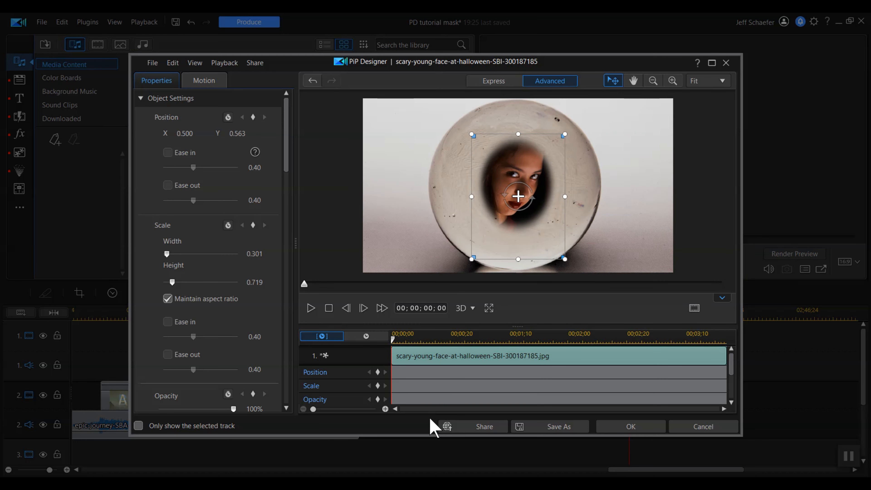
pyautogui.click(378, 372)
pyautogui.click(377, 387)
pyautogui.click(378, 400)
# Step: Add position, scale and opacity keyframes to the face image at 00;00;02;13
pyautogui.moveTo(395, 342); pyautogui.dragTo(609, 335)
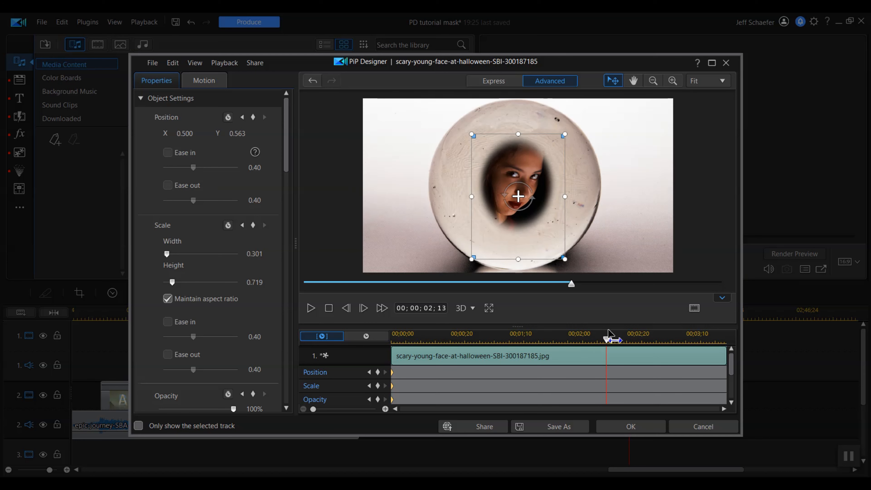
pyautogui.click(378, 373)
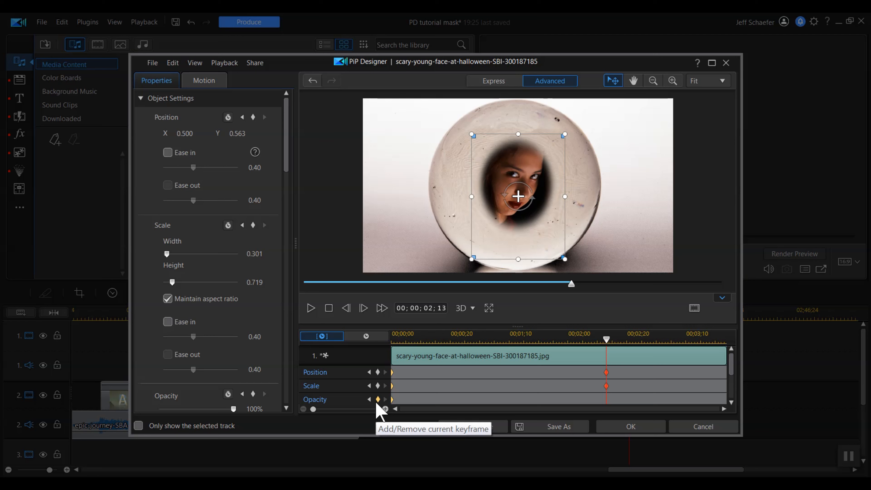
pyautogui.click(378, 399)
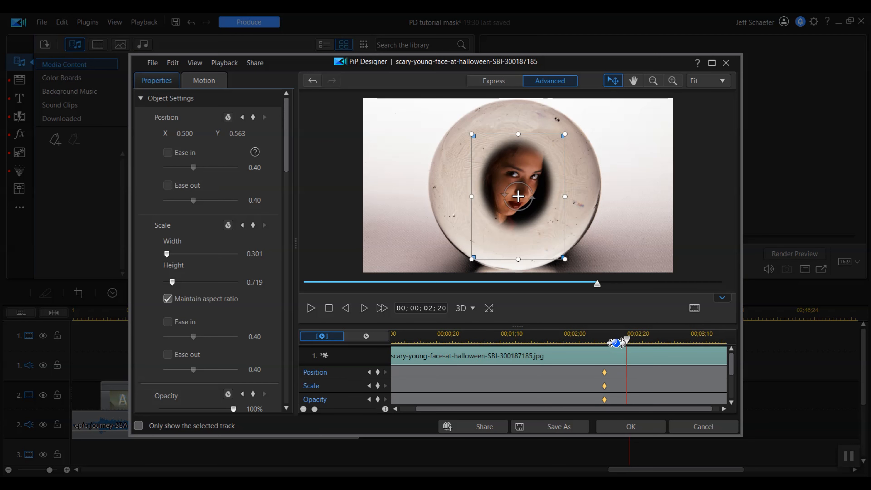
# Step: Add opacity keyframes to the face image at 00;00;03;01 and 00;00;03;18
pyautogui.moveTo(626, 341); pyautogui.dragTo(662, 330)
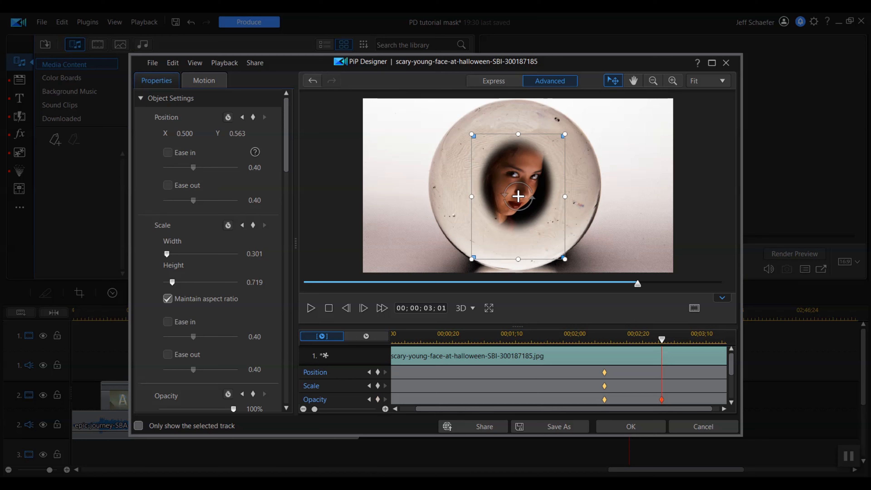
pyautogui.moveTo(662, 340); pyautogui.dragTo(720, 334)
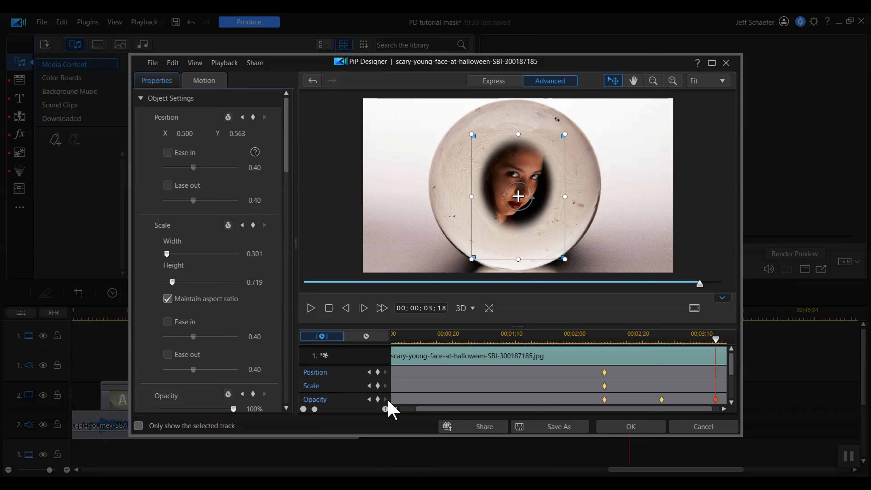
pyautogui.moveTo(427, 409); pyautogui.dragTo(398, 422)
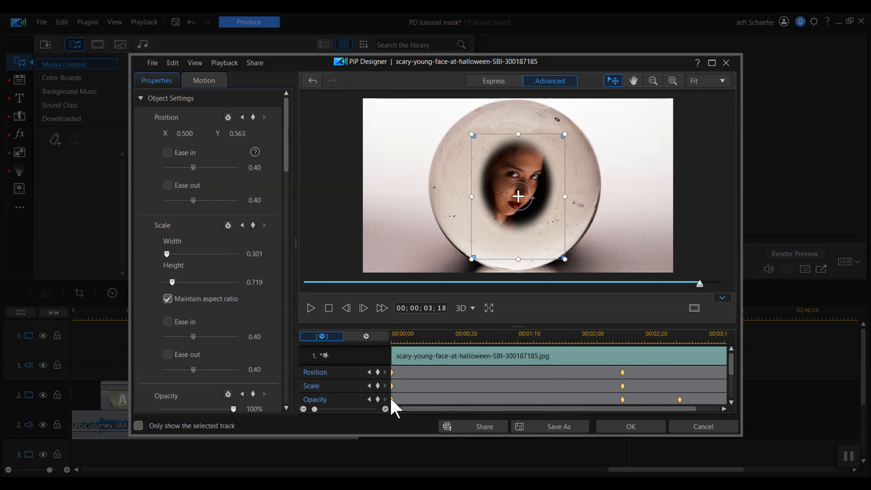
# Step: Set the face image's opacity to 0% at the 00;00;00;00 keyframe
pyautogui.click(393, 406)
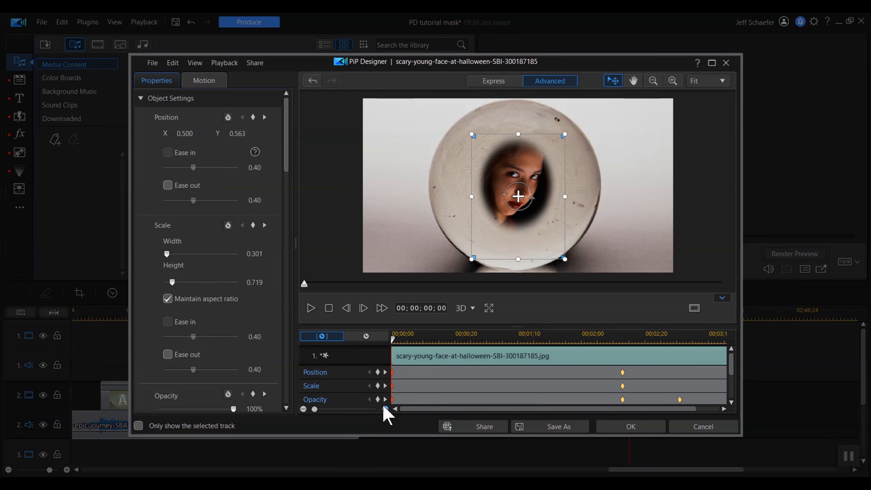
pyautogui.scroll(-1, 383, 405)
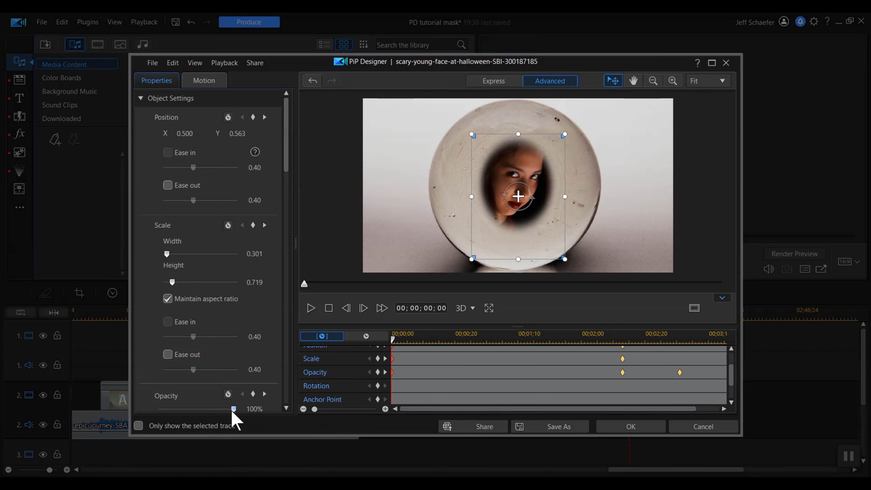
pyautogui.moveTo(219, 412); pyautogui.dragTo(140, 414)
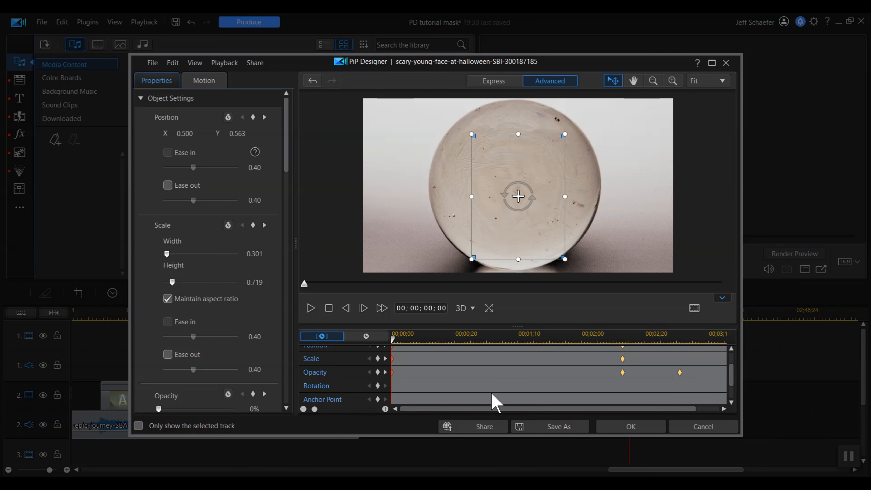
# Step: At the 00;00;02;13 keyframe, scale the face to 0.506 by 1.208, position it at Y 0.604 and set its opacity to 45%
pyautogui.moveTo(434, 409); pyautogui.dragTo(450, 409)
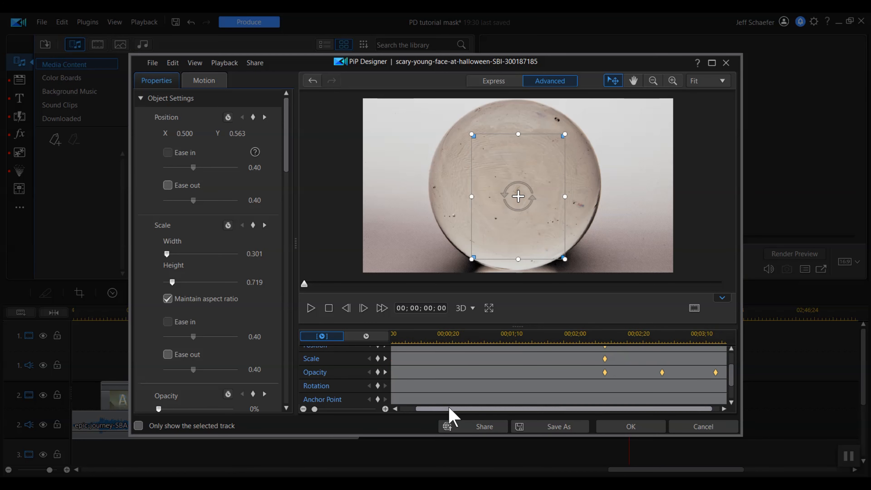
pyautogui.scroll(1, 731, 357)
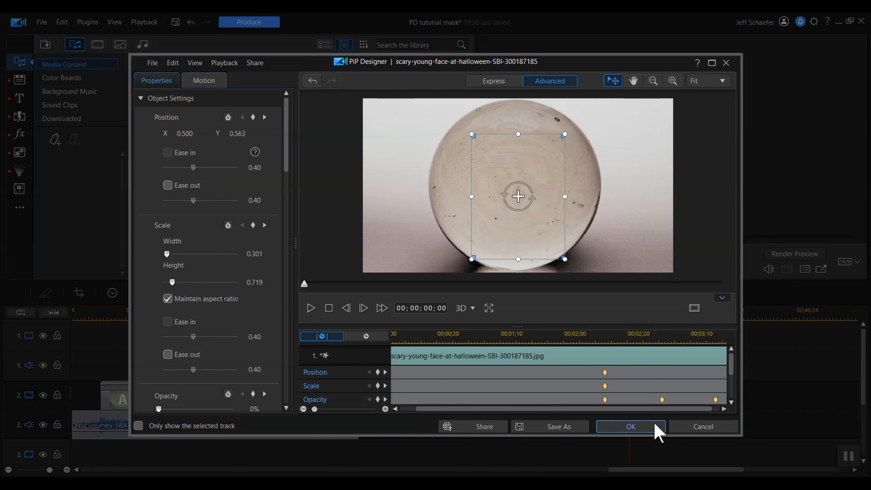
pyautogui.click(605, 399)
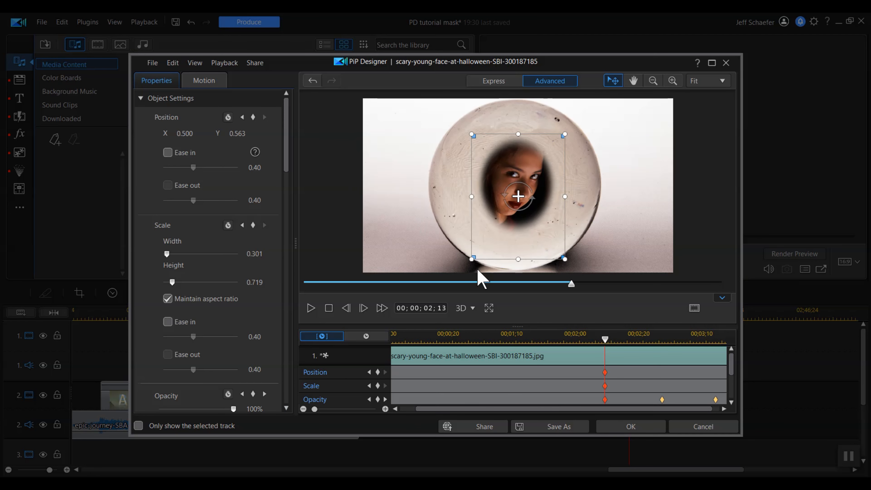
pyautogui.moveTo(472, 260); pyautogui.dragTo(448, 289)
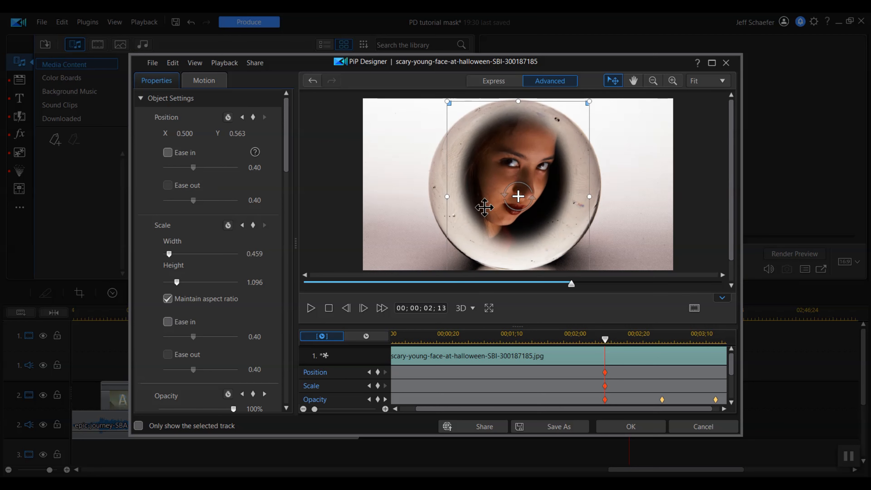
pyautogui.moveTo(490, 195); pyautogui.dragTo(490, 204)
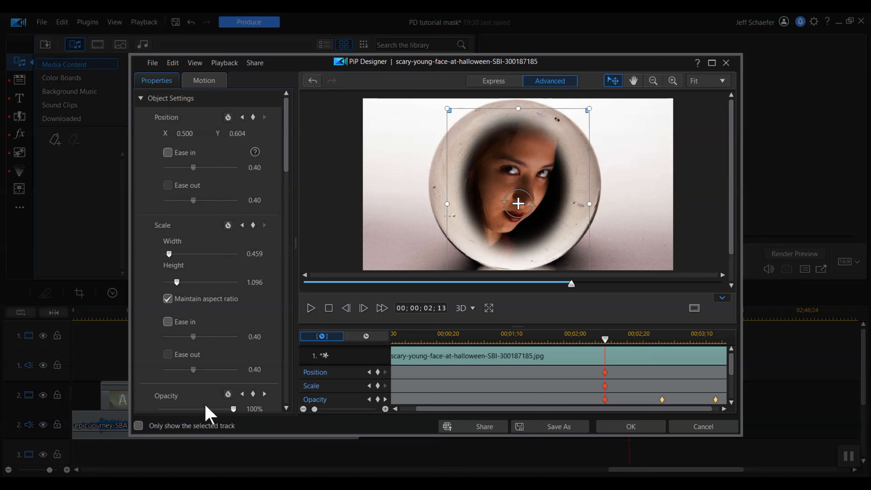
pyautogui.moveTo(232, 408); pyautogui.dragTo(186, 400)
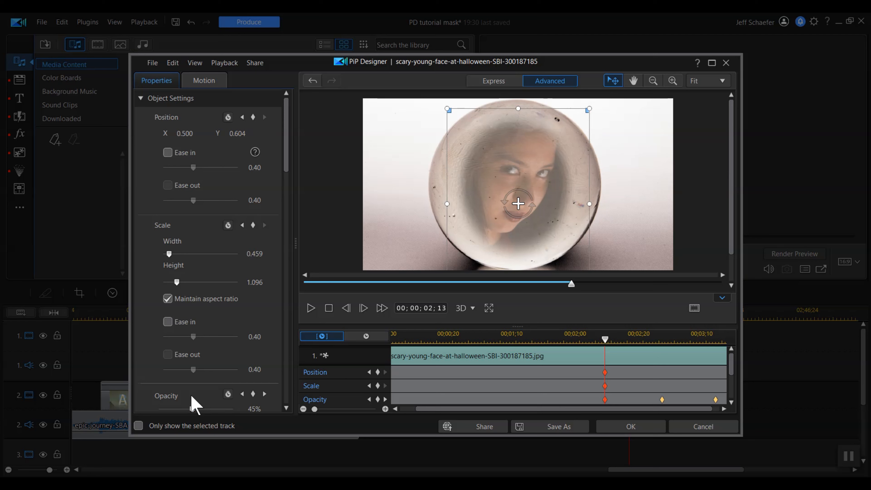
pyautogui.moveTo(590, 110); pyautogui.dragTo(597, 100)
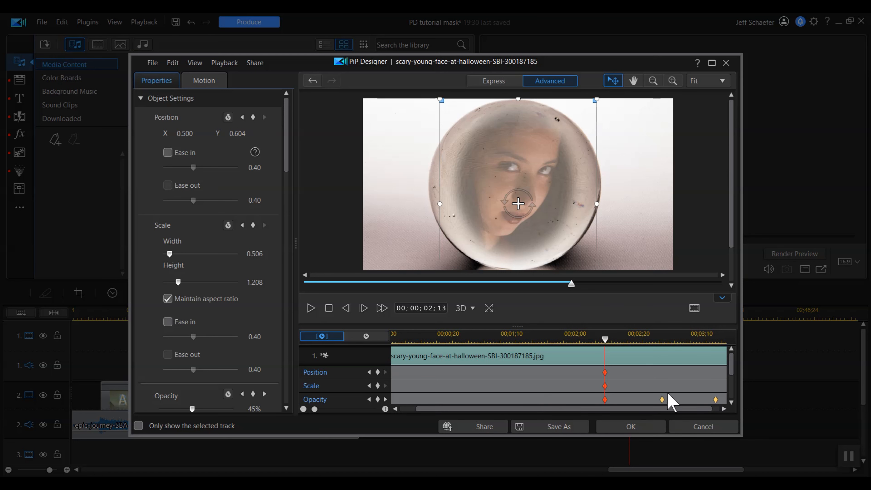
# Step: Duplicate the previous keyframe's opacity onto the opacity keyframe at 00;00;03;01
pyautogui.click(662, 400)
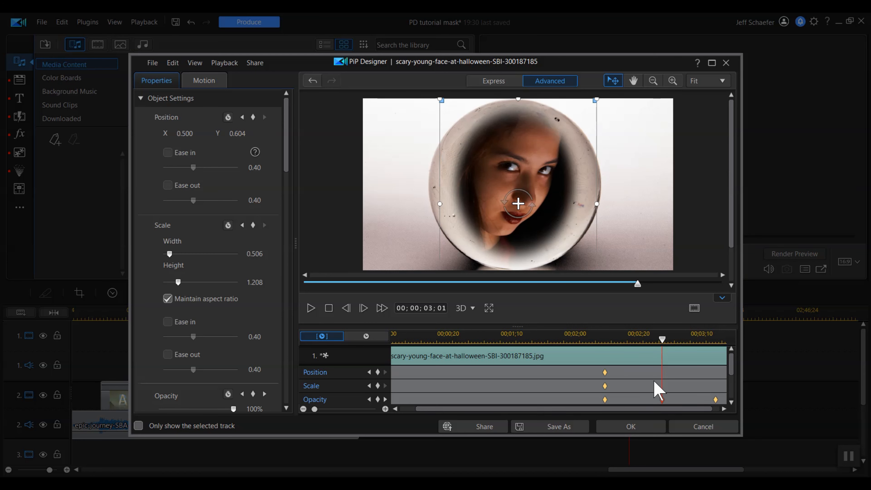
pyautogui.rightClick(662, 400)
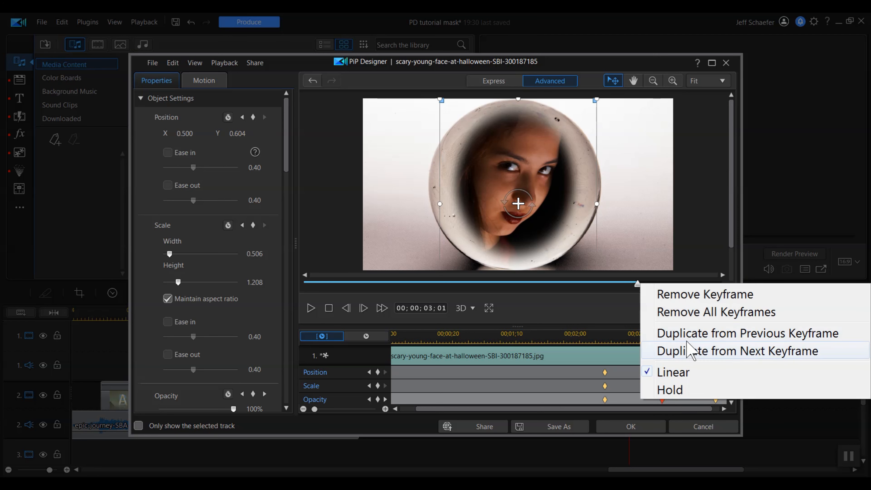
pyautogui.click(690, 333)
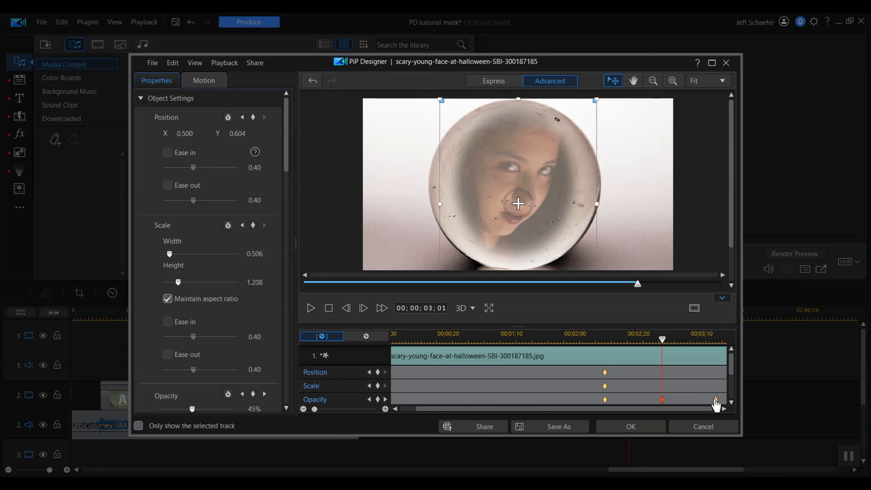
# Step: Set the face's opacity to 0% at the 00;00;03;18 keyframe and apply the PiP Designer changes
pyautogui.click(716, 400)
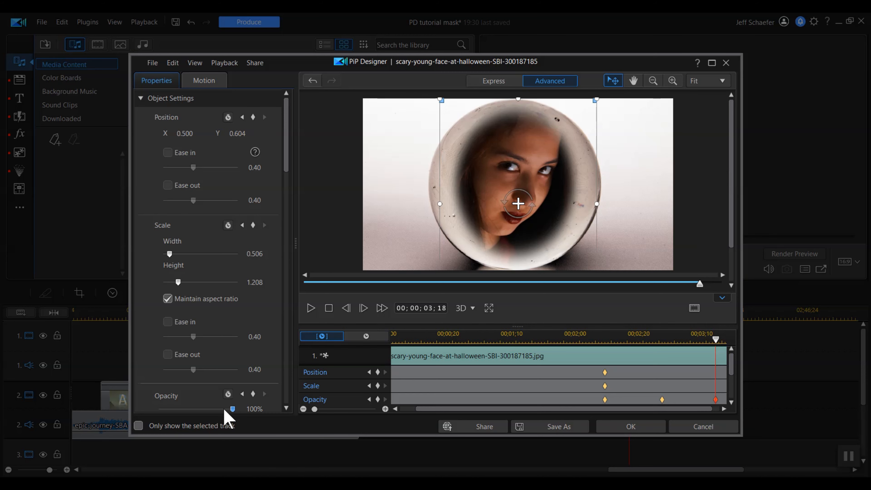
pyautogui.moveTo(225, 409); pyautogui.dragTo(86, 395)
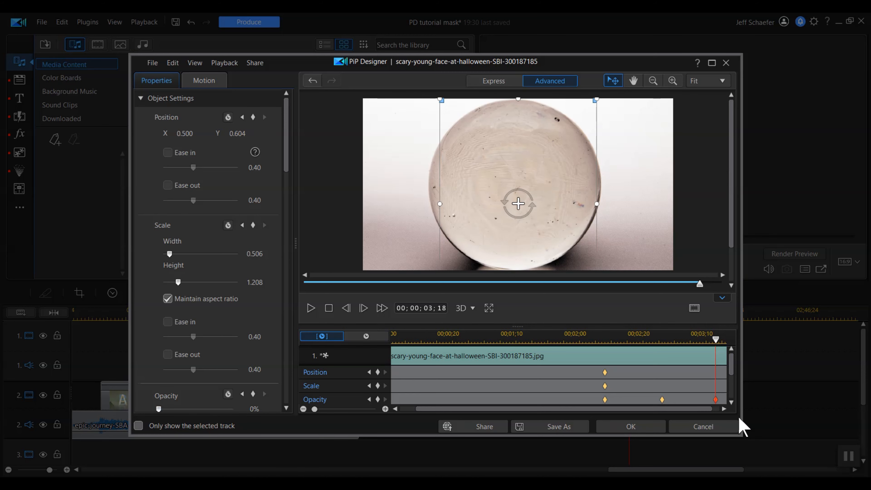
pyautogui.click(631, 428)
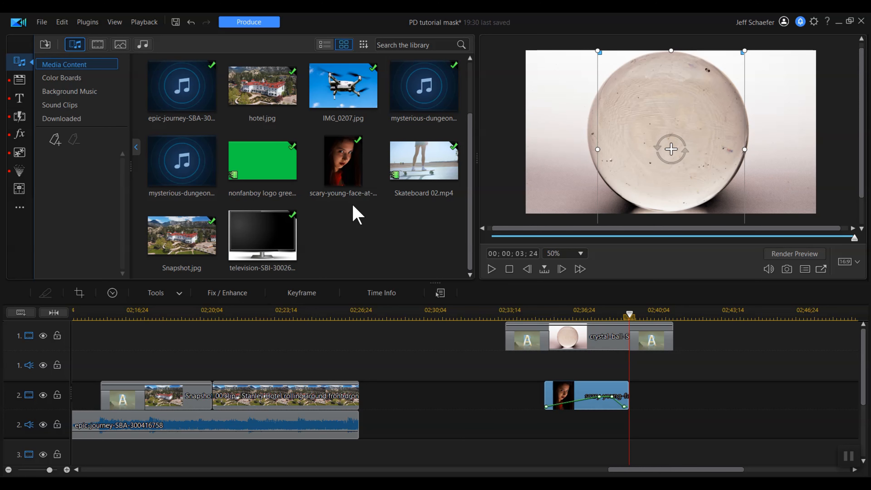
# Step: Add the mysterious-dungeons-ambiance audio to audio track 2 beneath the crystal ball clip
pyautogui.moveTo(470, 241); pyautogui.dragTo(471, 182)
pyautogui.moveTo(413, 162); pyautogui.dragTo(473, 439)
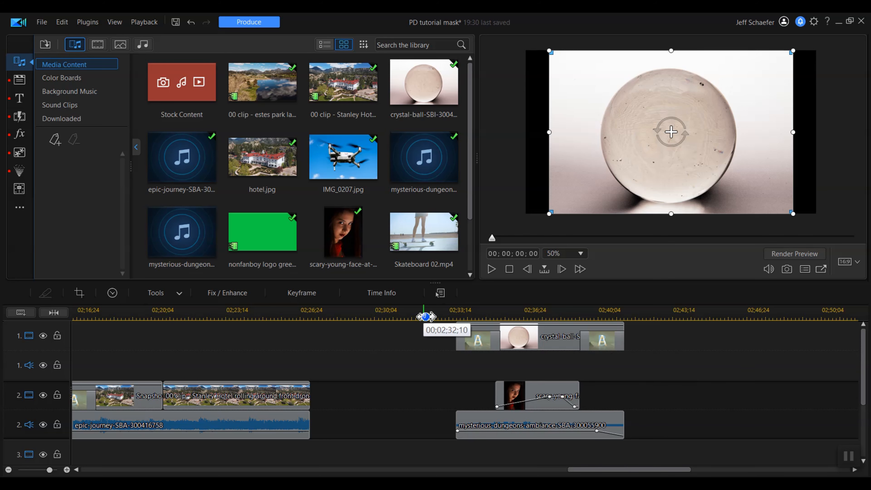
# Step: Play the crystal ball sequence from the start of its ambiance audio clip
pyautogui.click(227, 390)
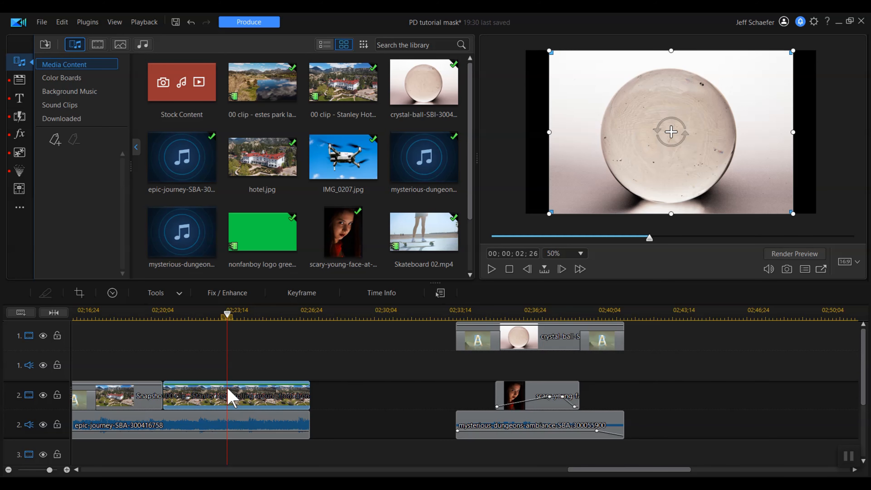
pyautogui.click(467, 425)
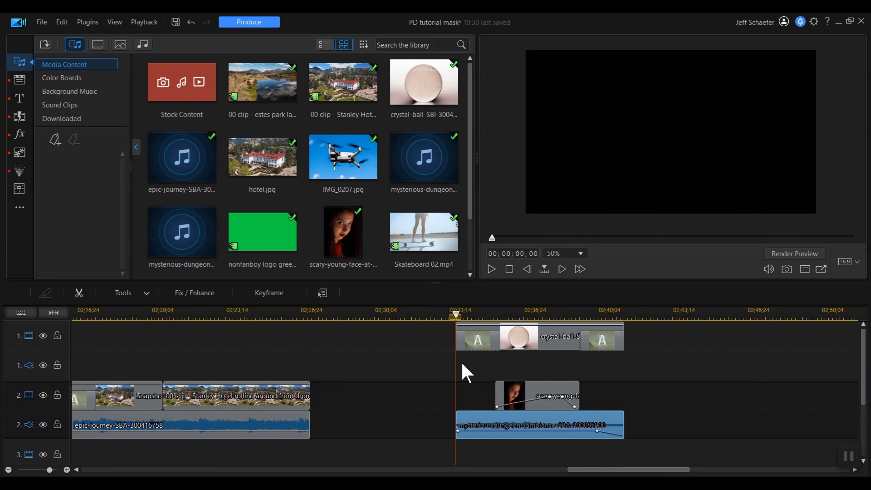
pyautogui.click(495, 269)
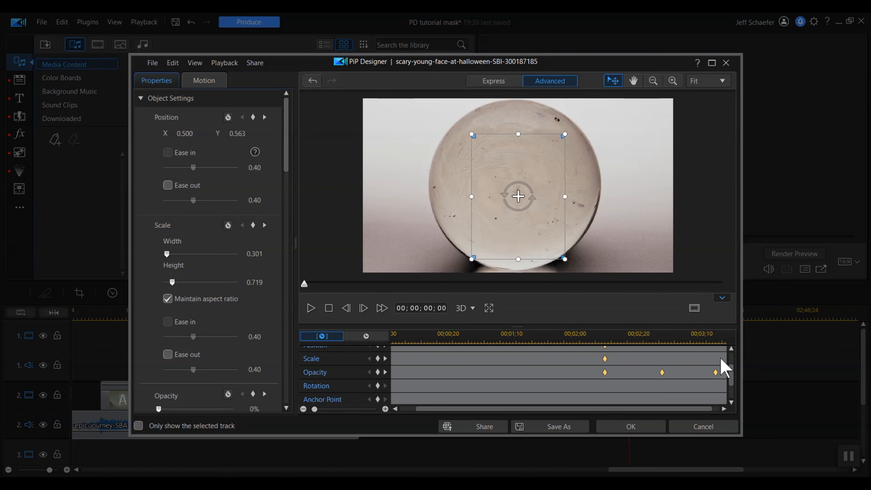
# Step: At the 00;00;02;13 keyframe, enlarge the face to 0.459 by 1.096, move it to Y 0.604 and lower its opacity to 45%
pyautogui.scroll(1, 720, 363)
pyautogui.click(604, 401)
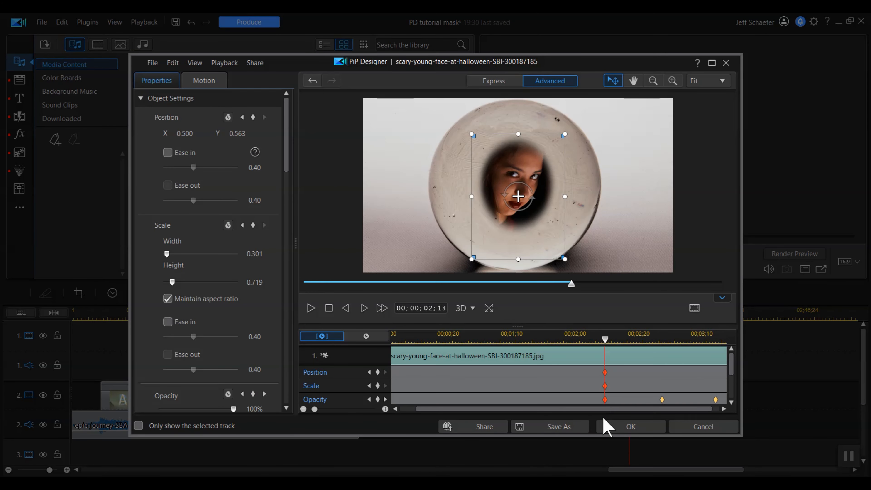
pyautogui.moveTo(471, 259); pyautogui.dragTo(447, 299)
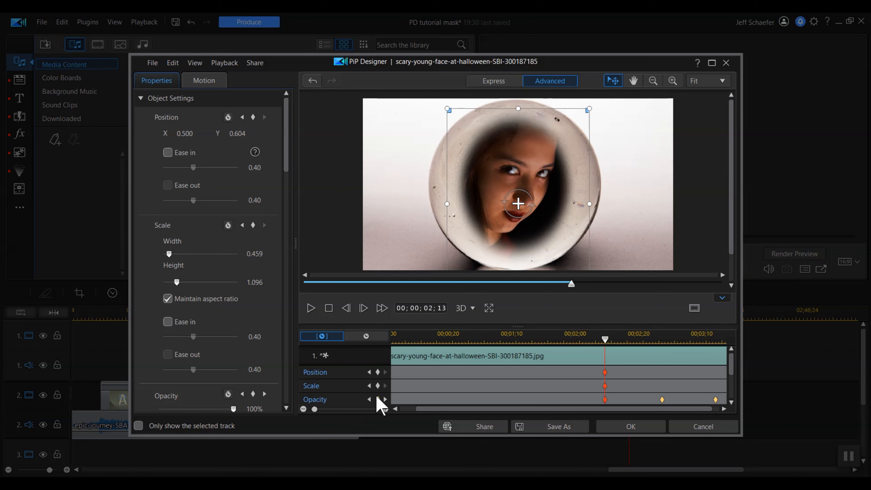
pyautogui.moveTo(233, 409); pyautogui.dragTo(190, 399)
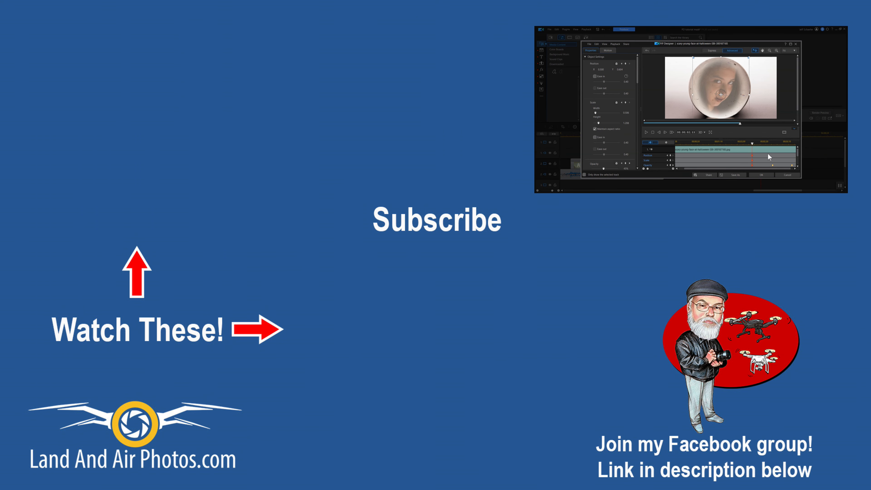
pyautogui.click(773, 167)
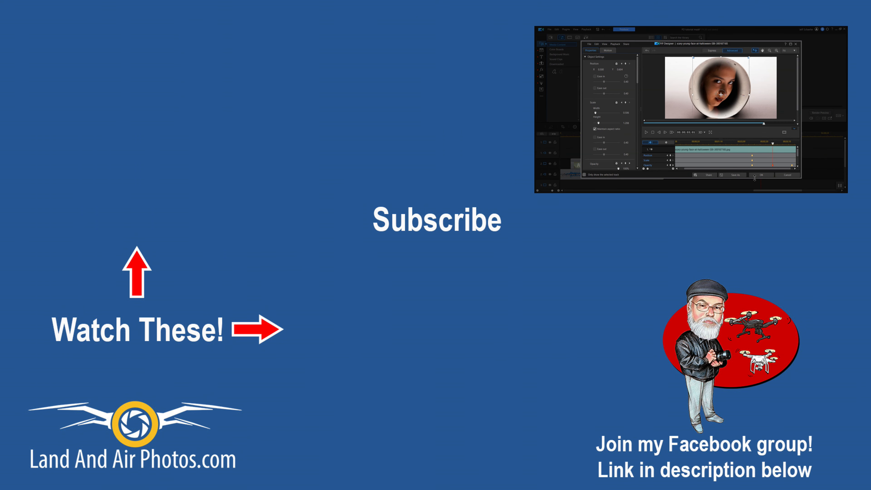
pyautogui.rightClick(773, 168)
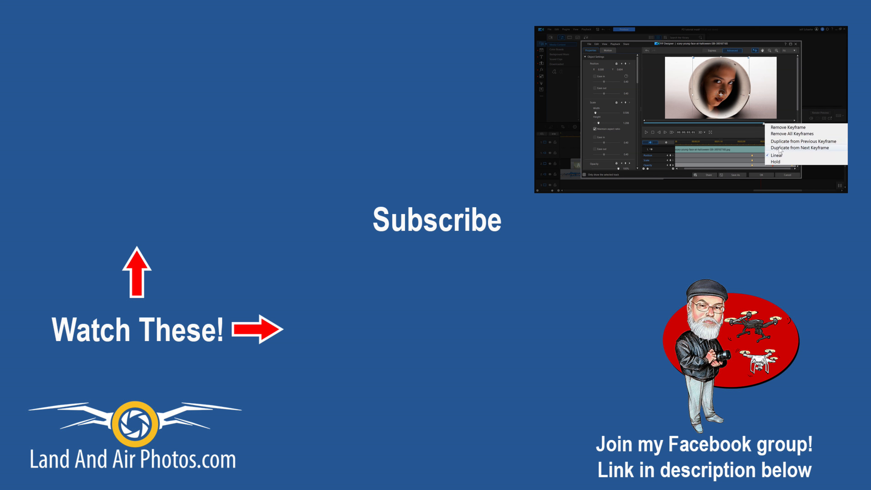